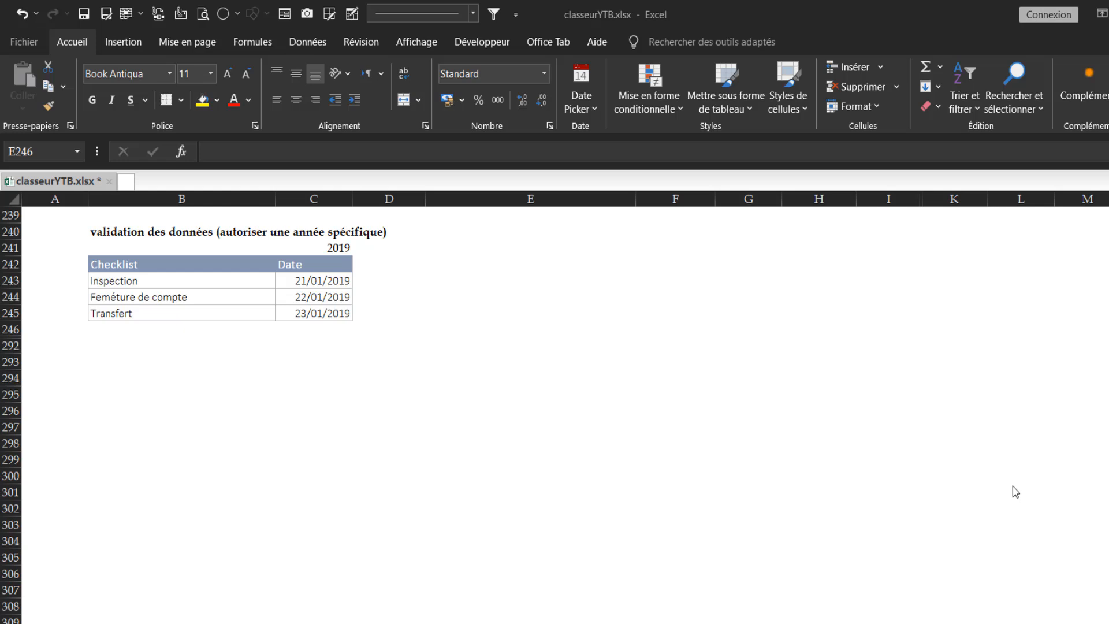
click(315, 284)
click(301, 280)
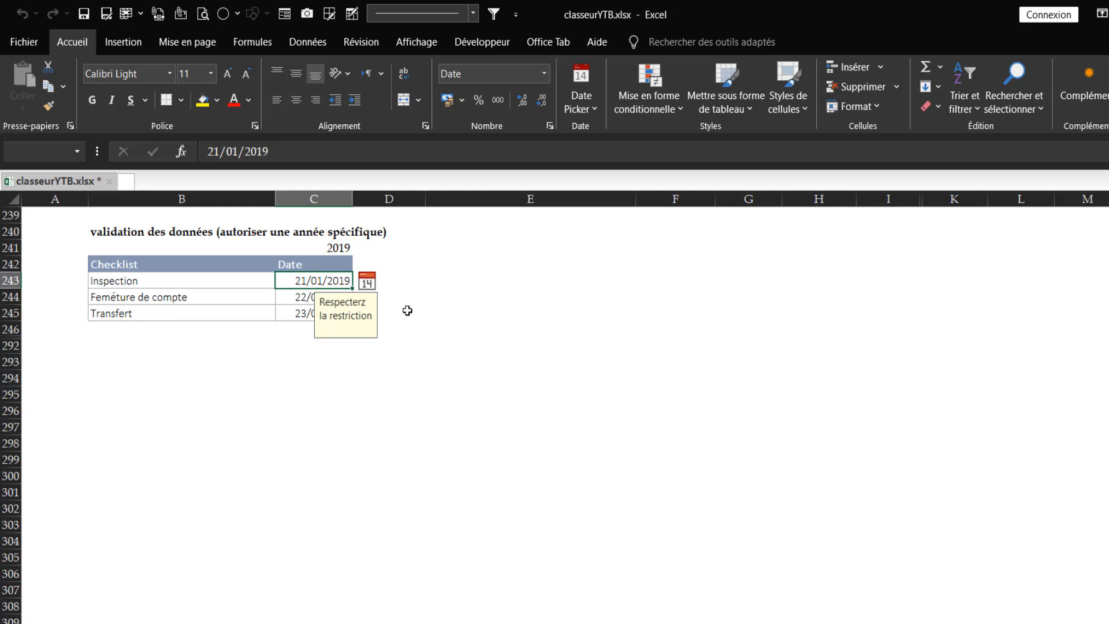
click(310, 281)
click(315, 247)
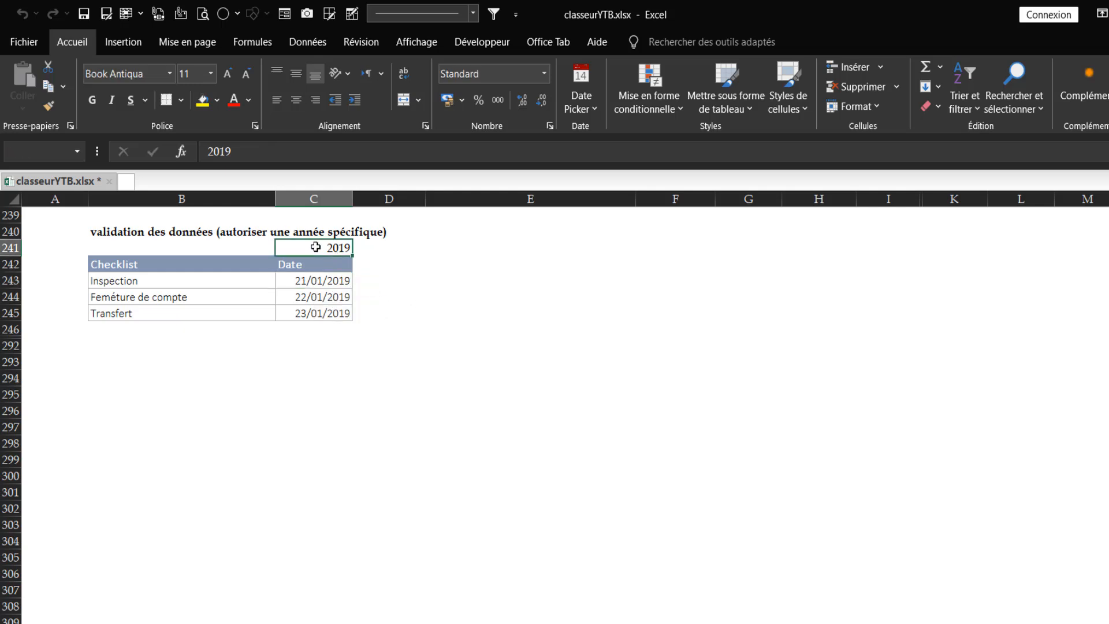
Try to change the Inspection date to 21/01/2020 to test the year restriction, and cancel the entry
double_click(327, 280)
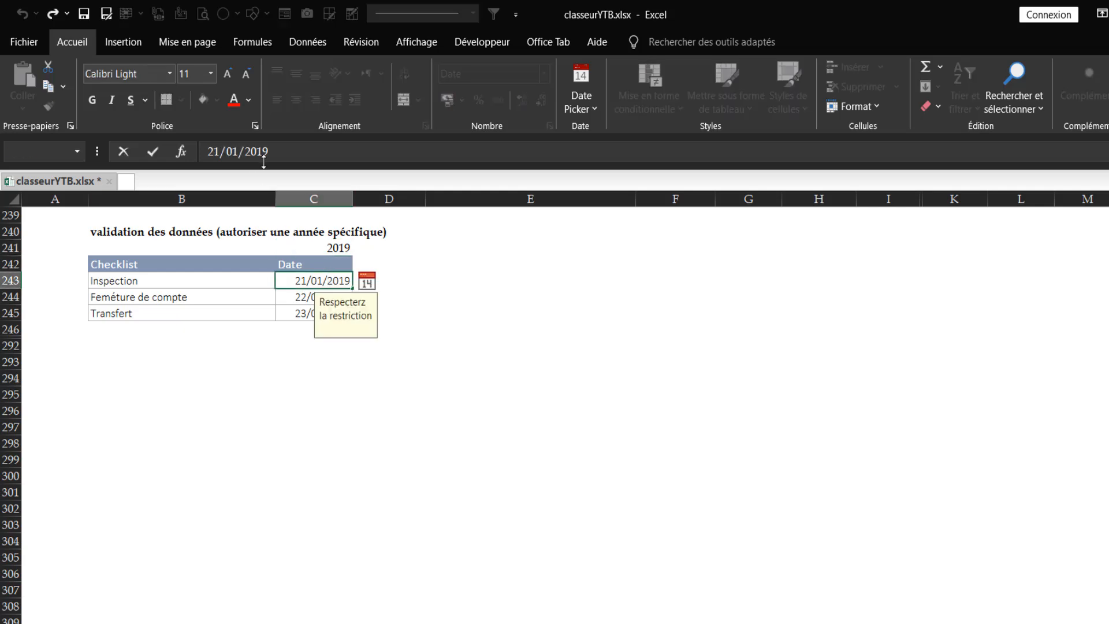
drag(257, 153, 278, 153)
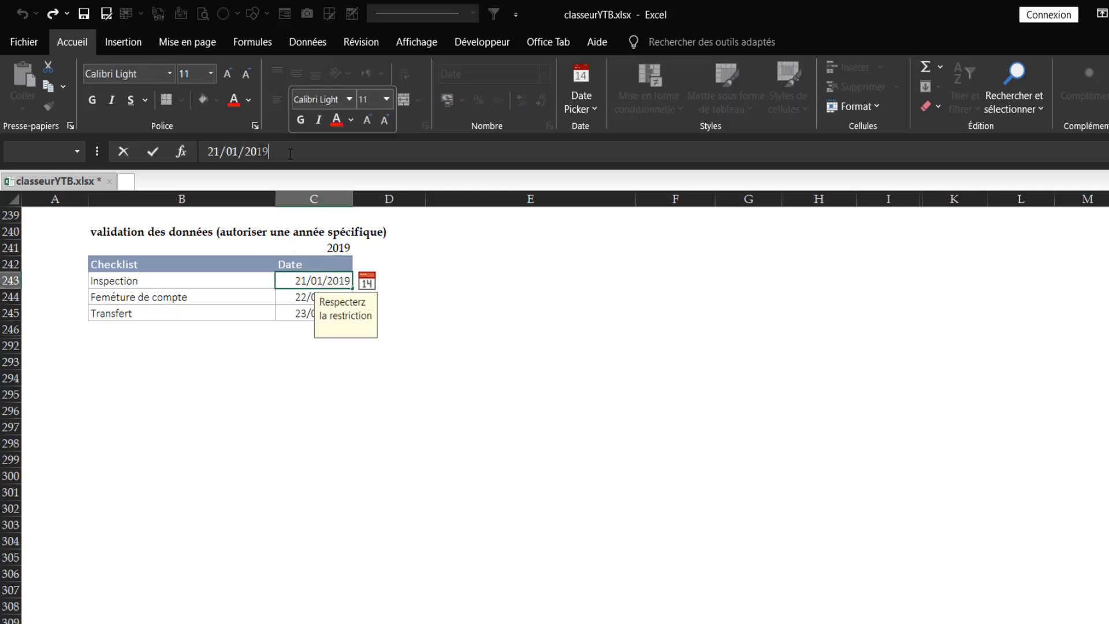
text(20)
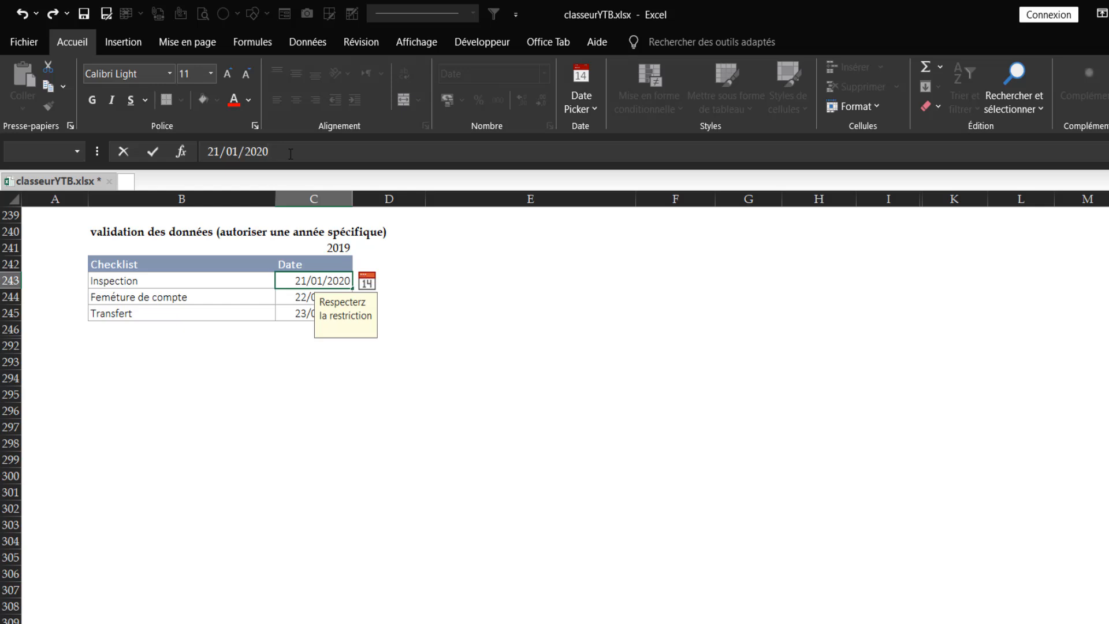
key(Return)
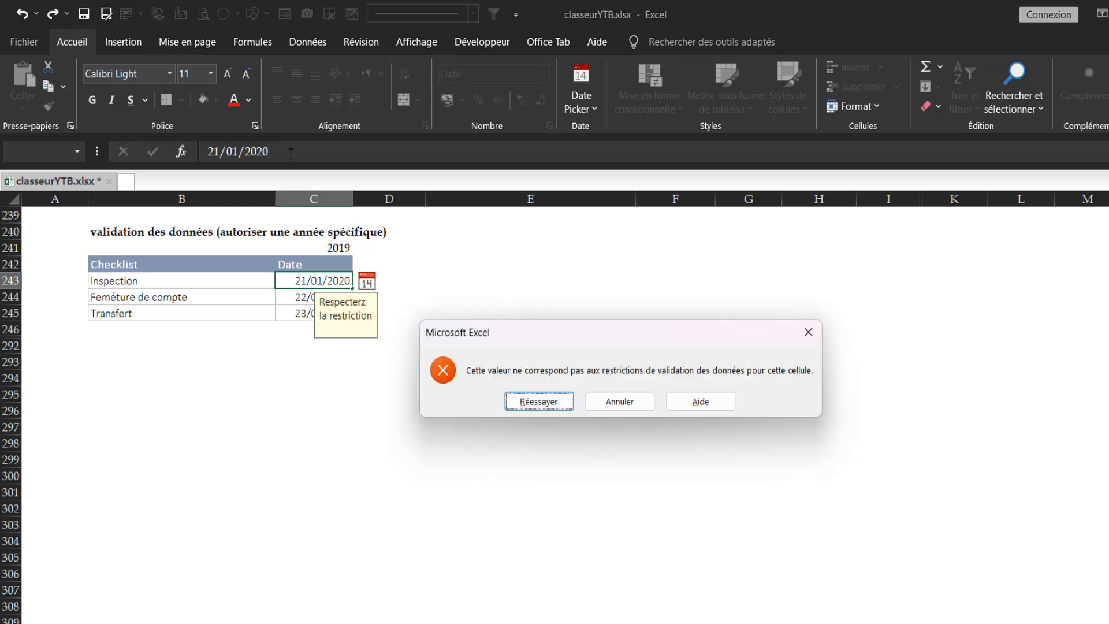
click(620, 401)
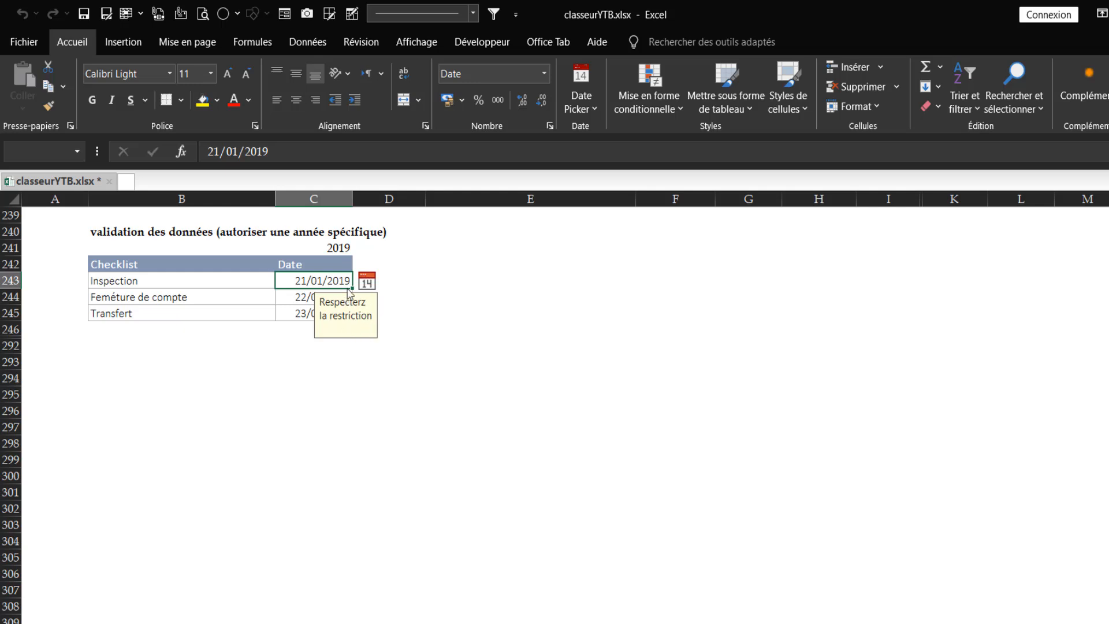
click(329, 247)
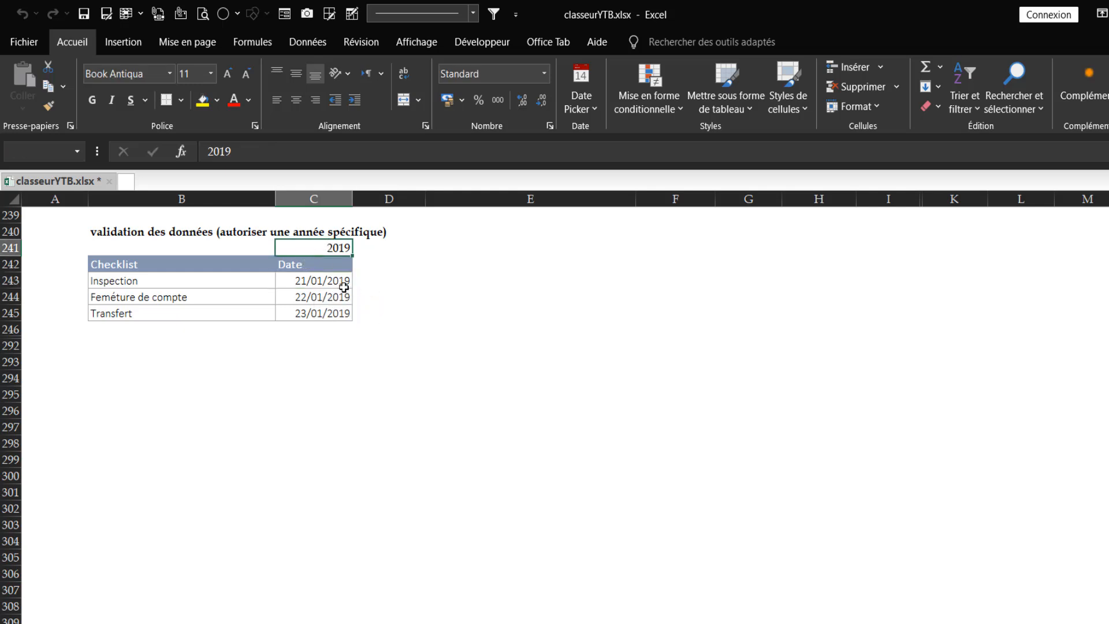
click(345, 312)
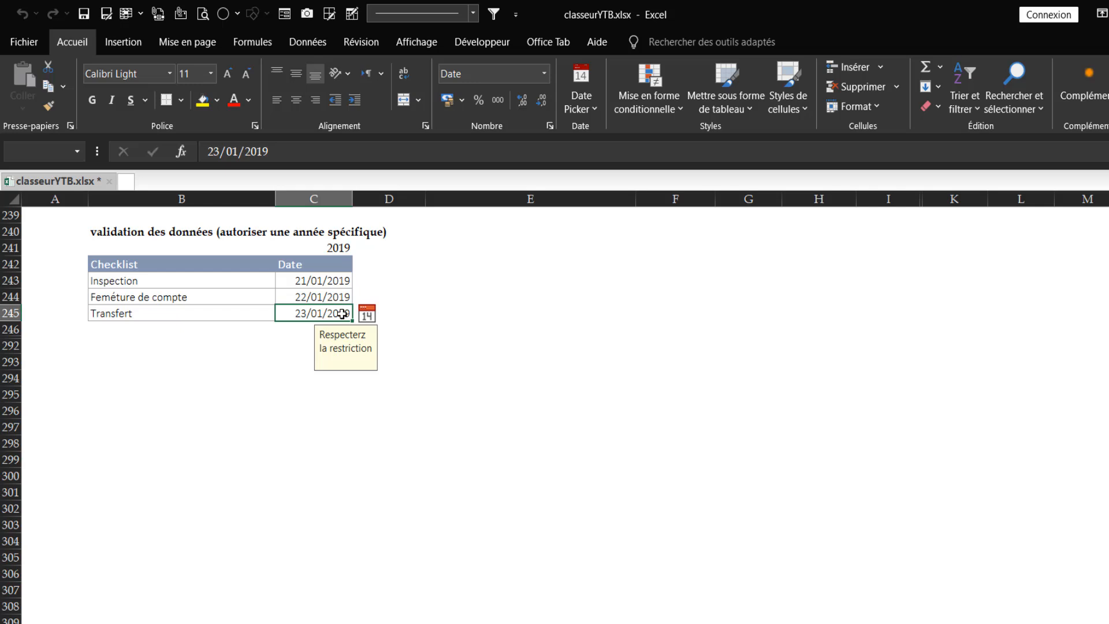
click(443, 312)
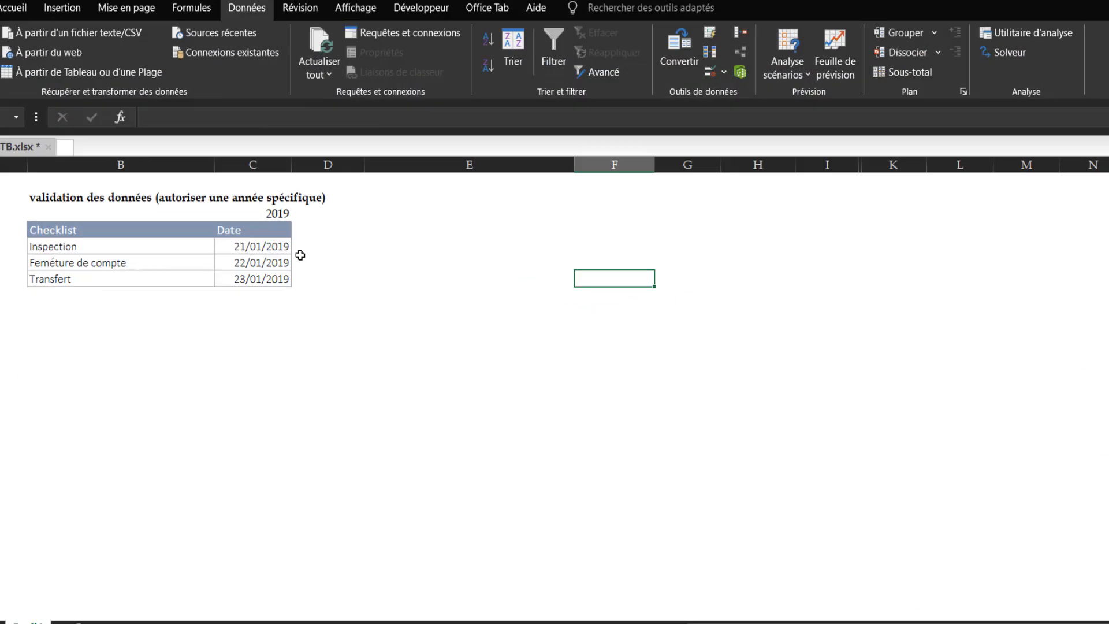
drag(273, 253, 269, 275)
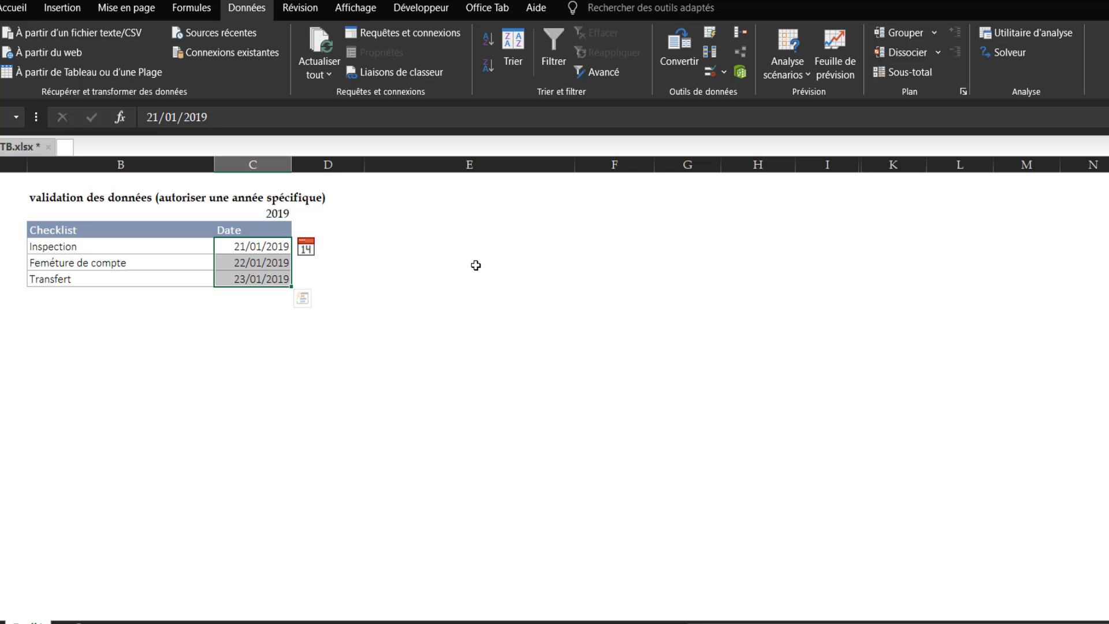
click(476, 265)
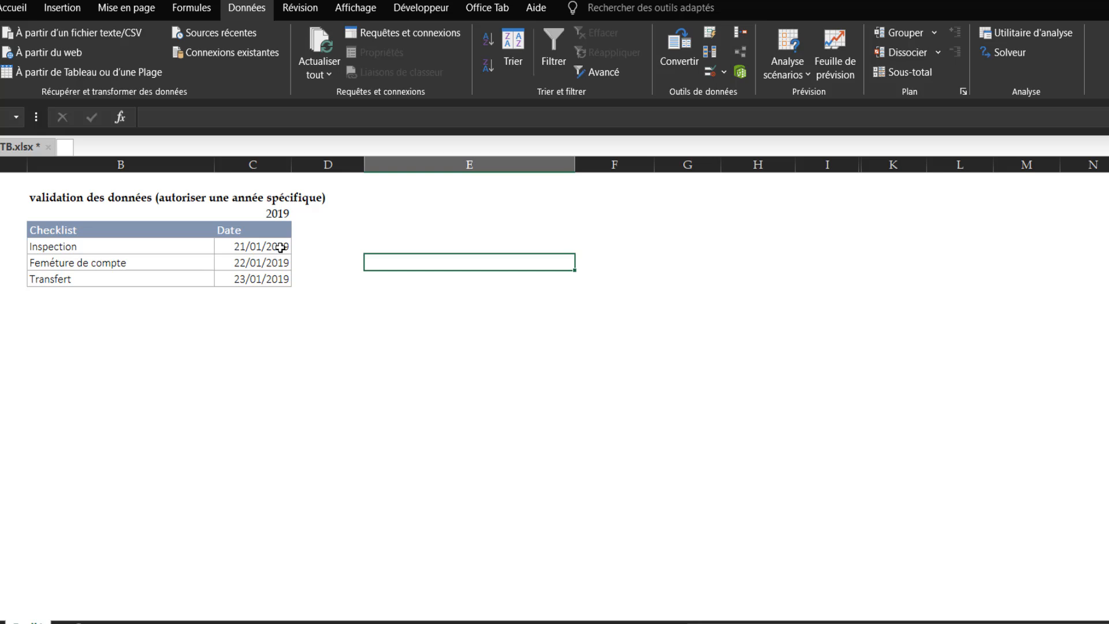
drag(281, 247, 265, 274)
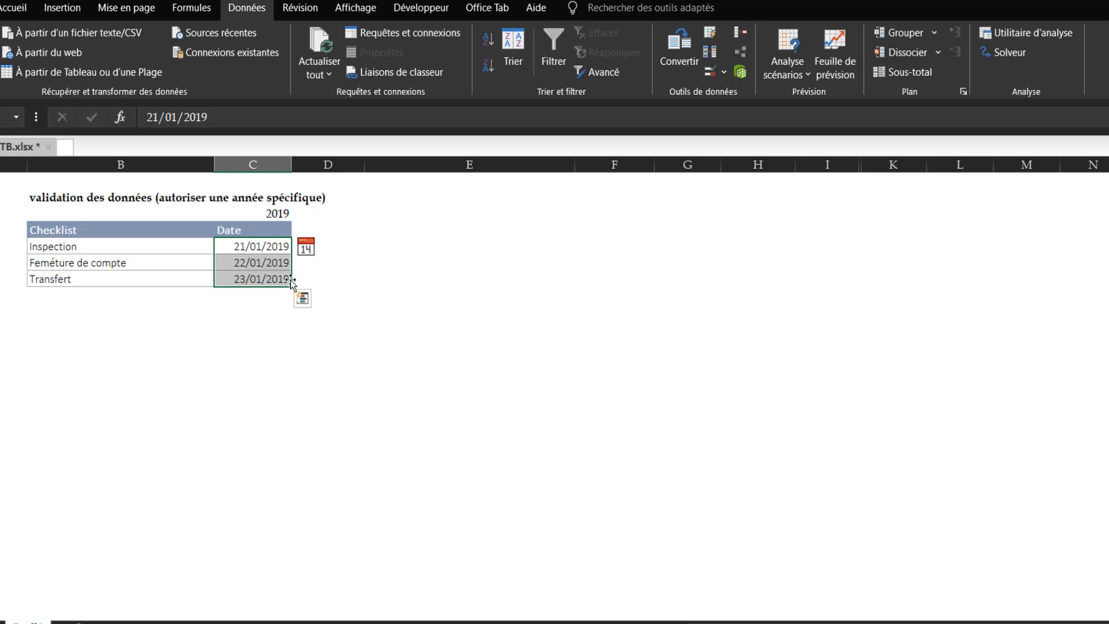
click(417, 253)
Start a data validation rule for the three checklist dates in C243:C245 with Personnalisé as the allowed type
drag(267, 249, 271, 278)
click(724, 72)
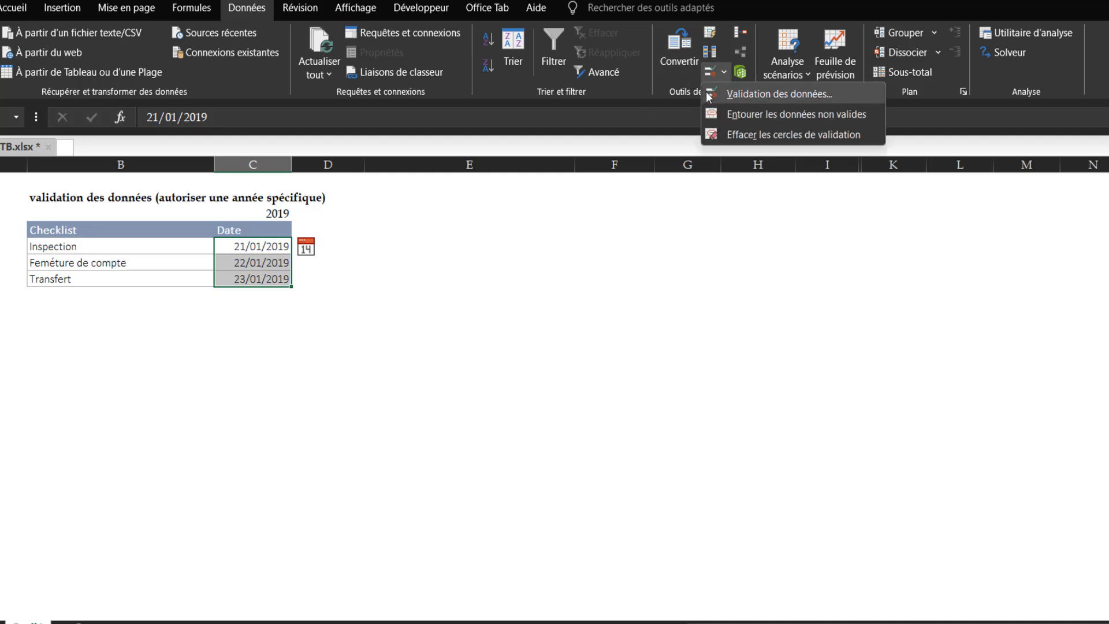
click(750, 93)
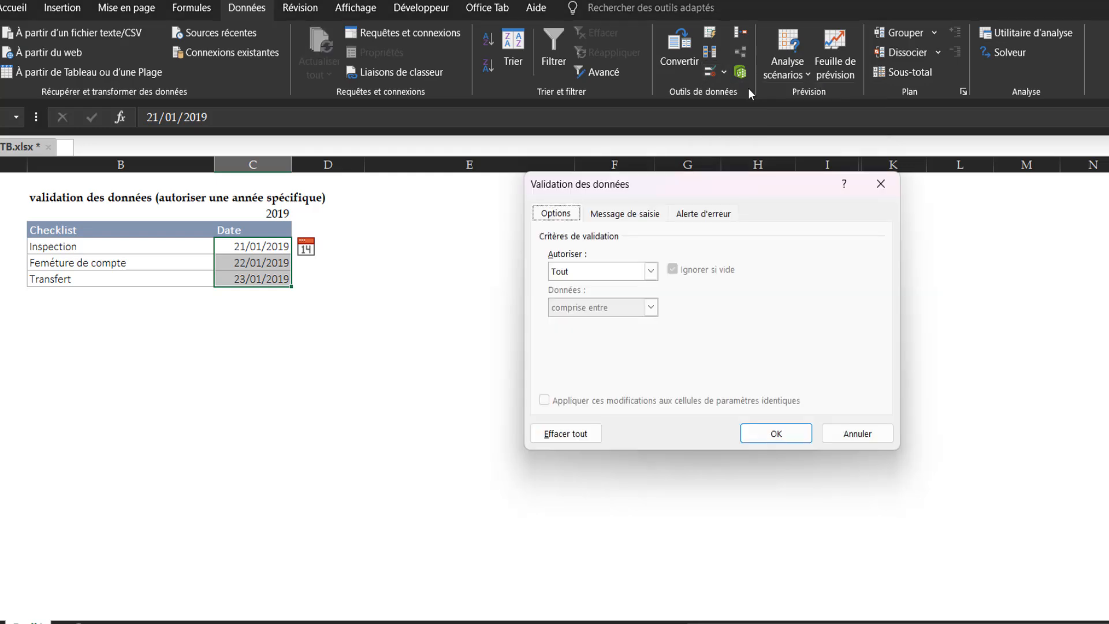
click(652, 275)
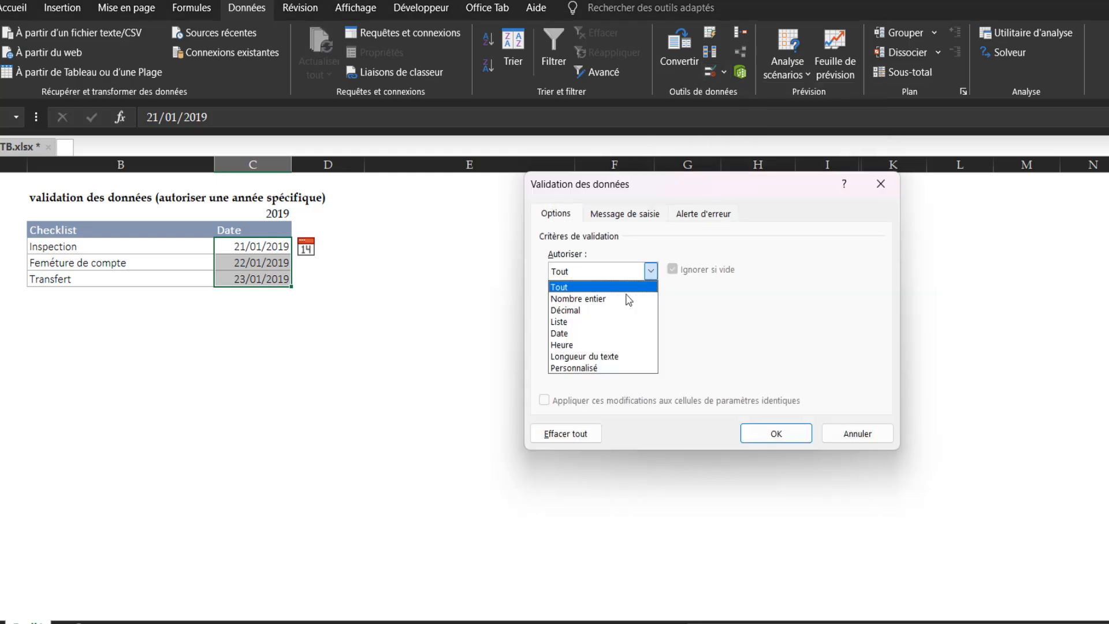
click(590, 368)
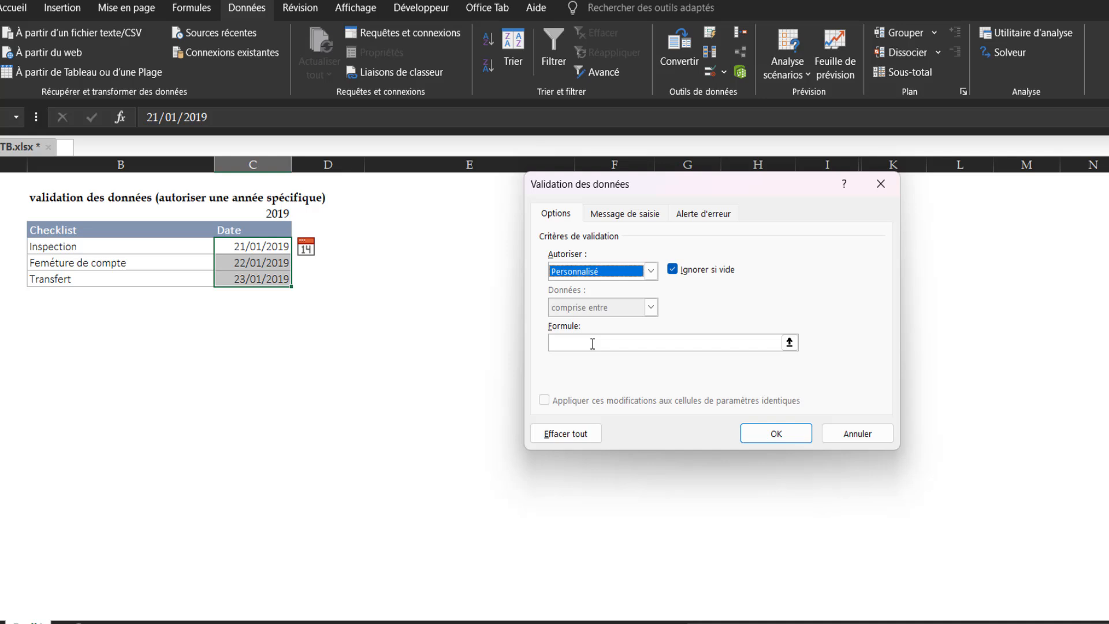
Enter the validation formula =annee(C243)=C241 and apply the rule to the selected dates
click(592, 344)
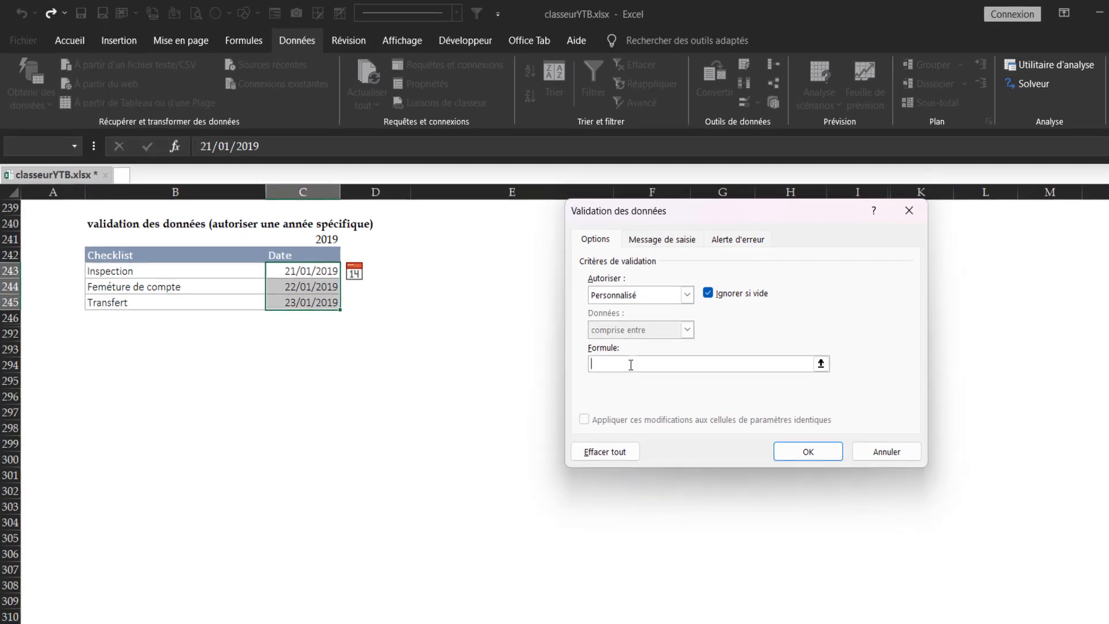
text(=a)
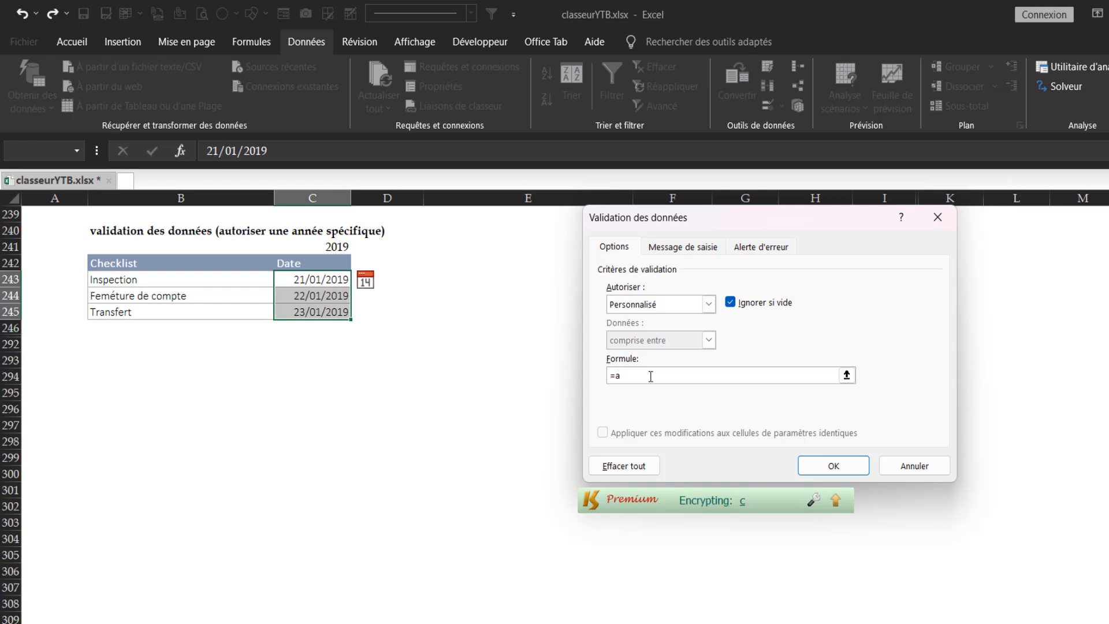
text(nnee()
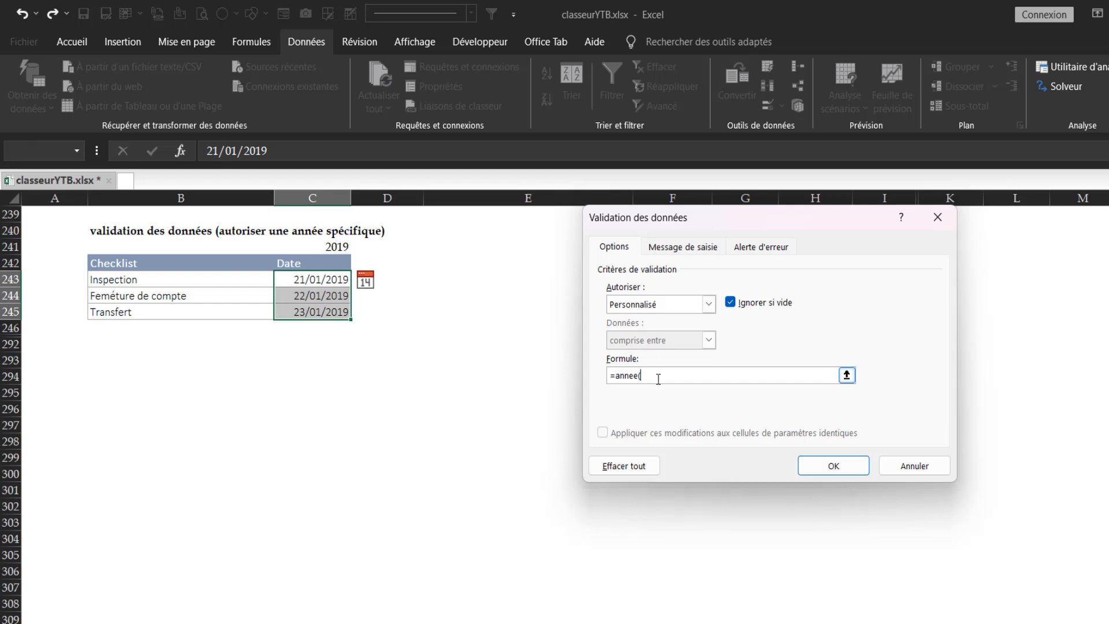
click(330, 281)
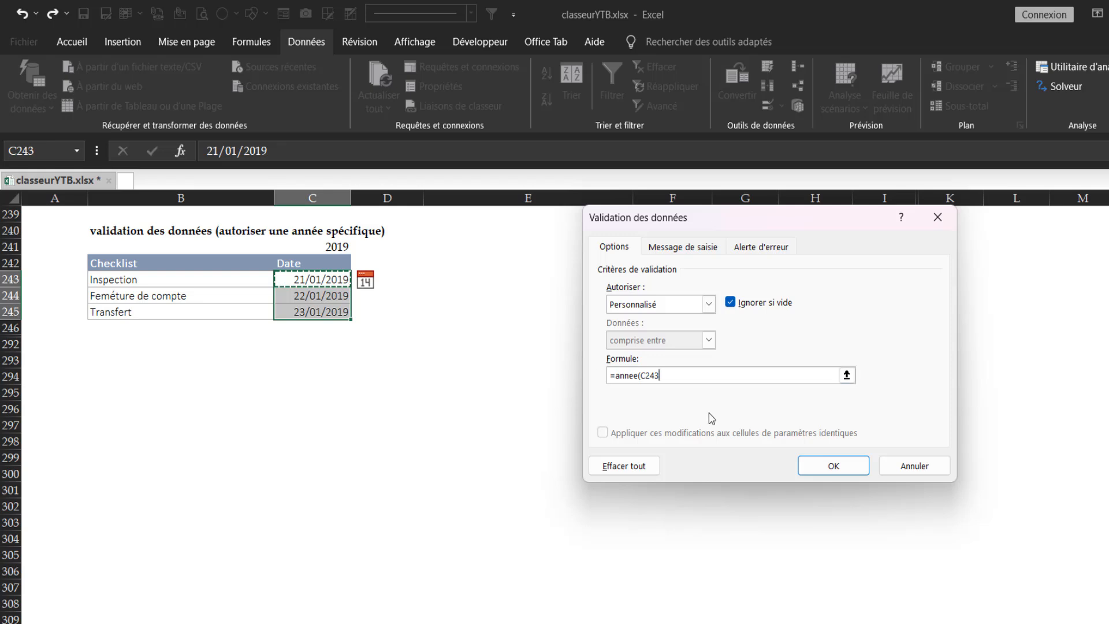
text()=)
click(337, 247)
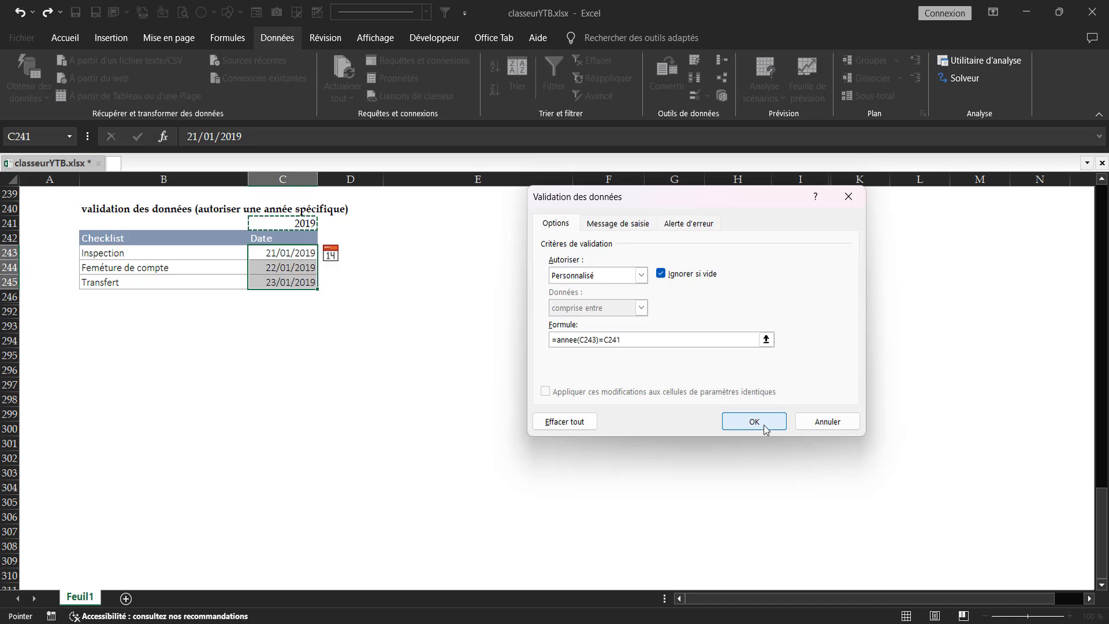
click(753, 421)
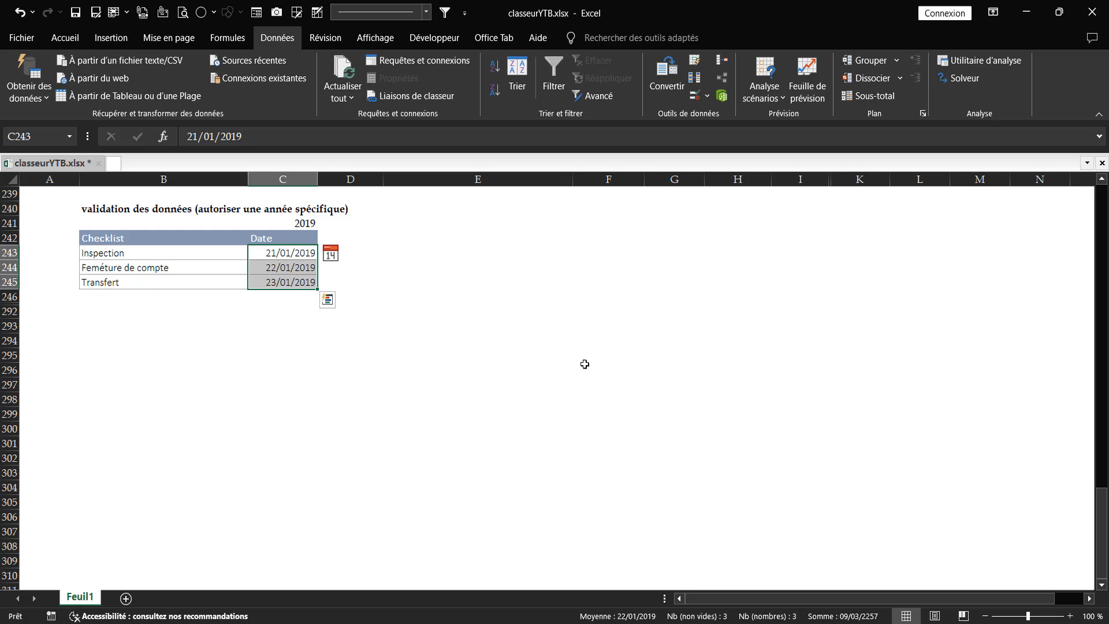
click(518, 322)
drag(290, 255, 298, 281)
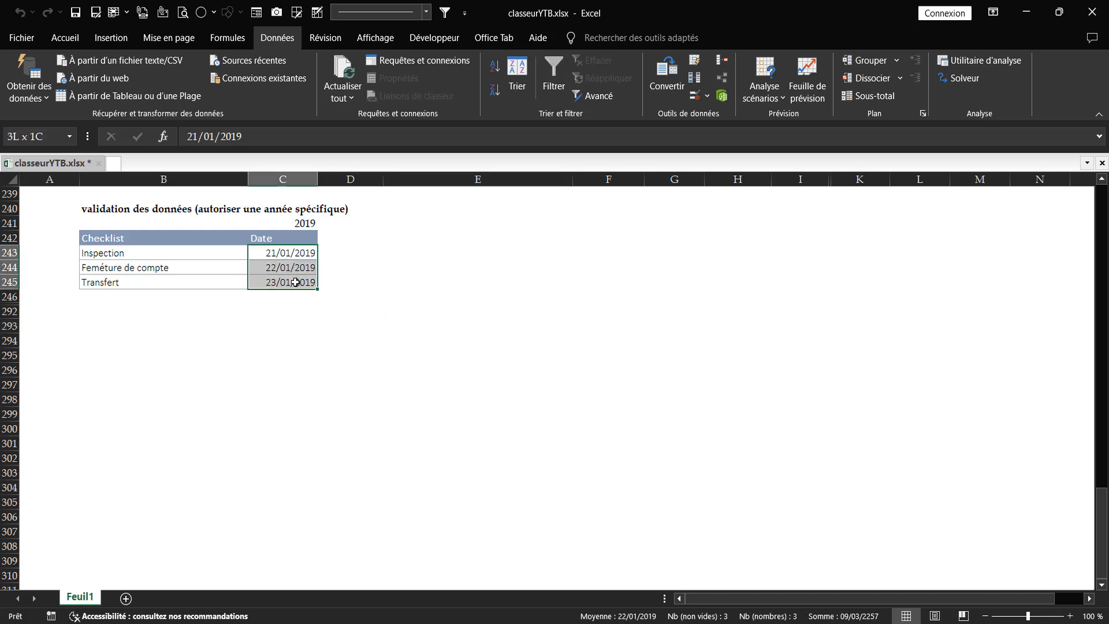
click(295, 258)
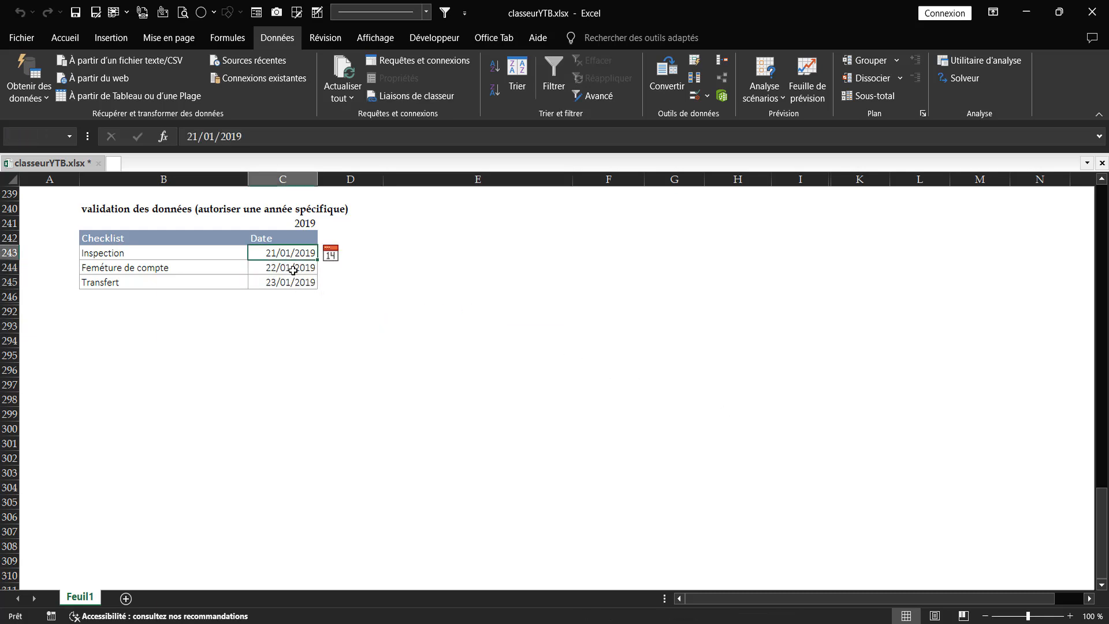
click(296, 262)
Test the rule by trying to change the Transfert date to 23/01/2021, and cancel the entry
double_click(298, 282)
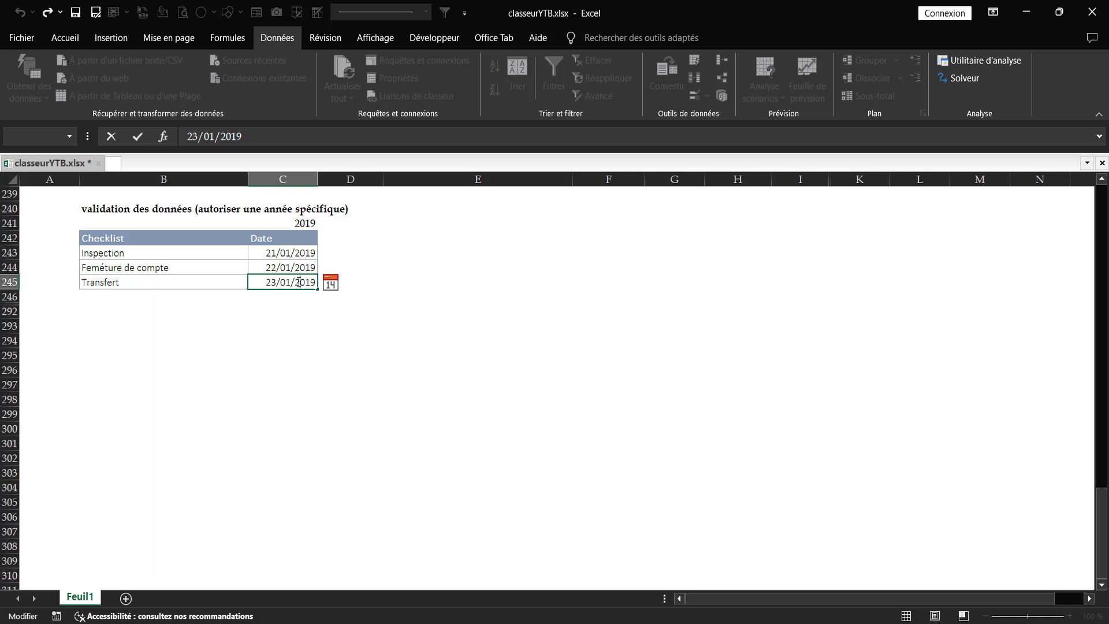
key(BackSpace)
key(BackSpace)
text(21)
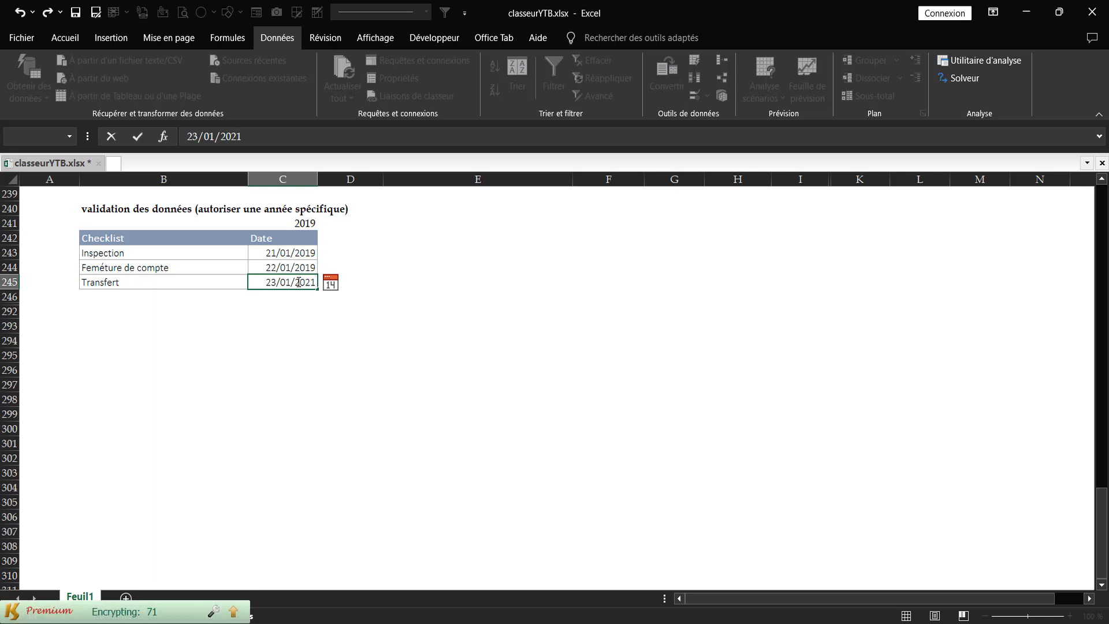
key(Return)
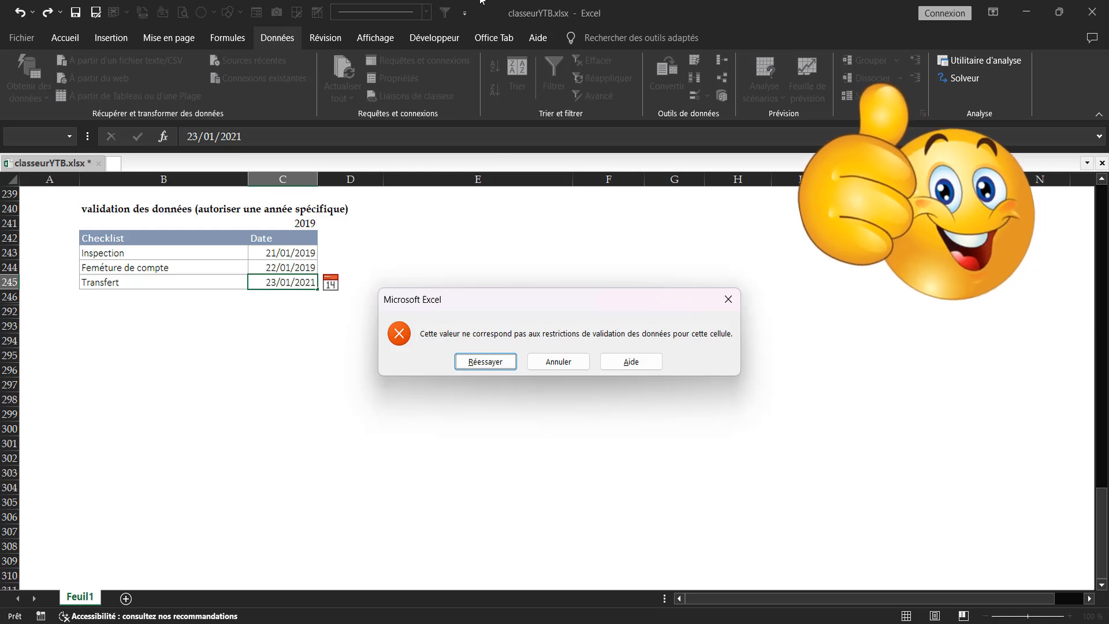
click(558, 361)
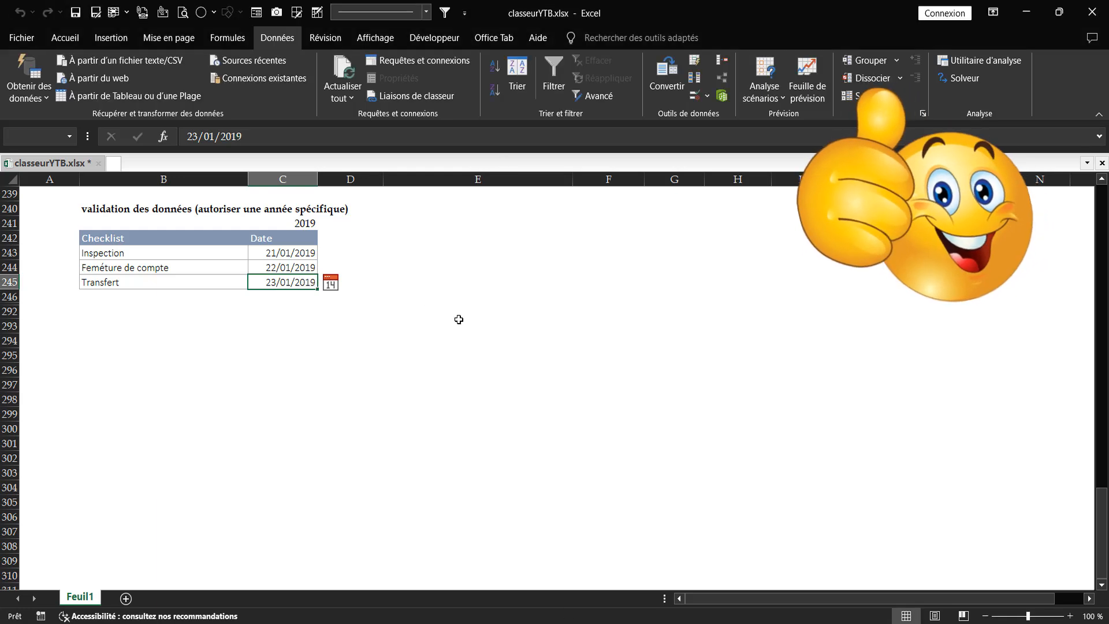
Test the rule on the date in C244 by trying to enter 22/01/2018, and abandon the edit
double_click(296, 268)
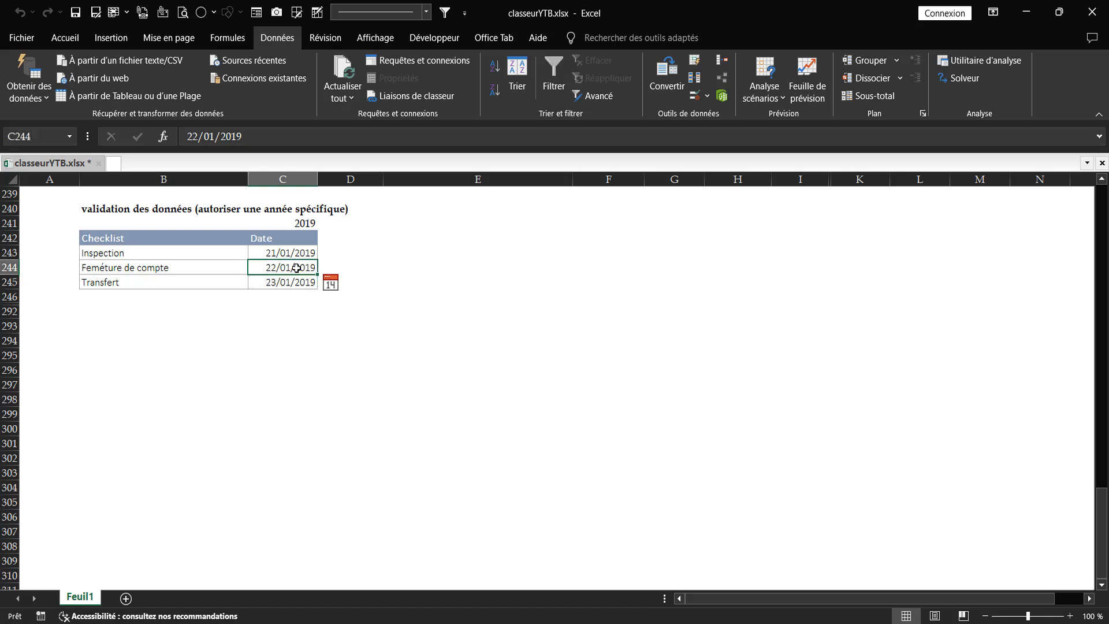
drag(305, 269, 317, 270)
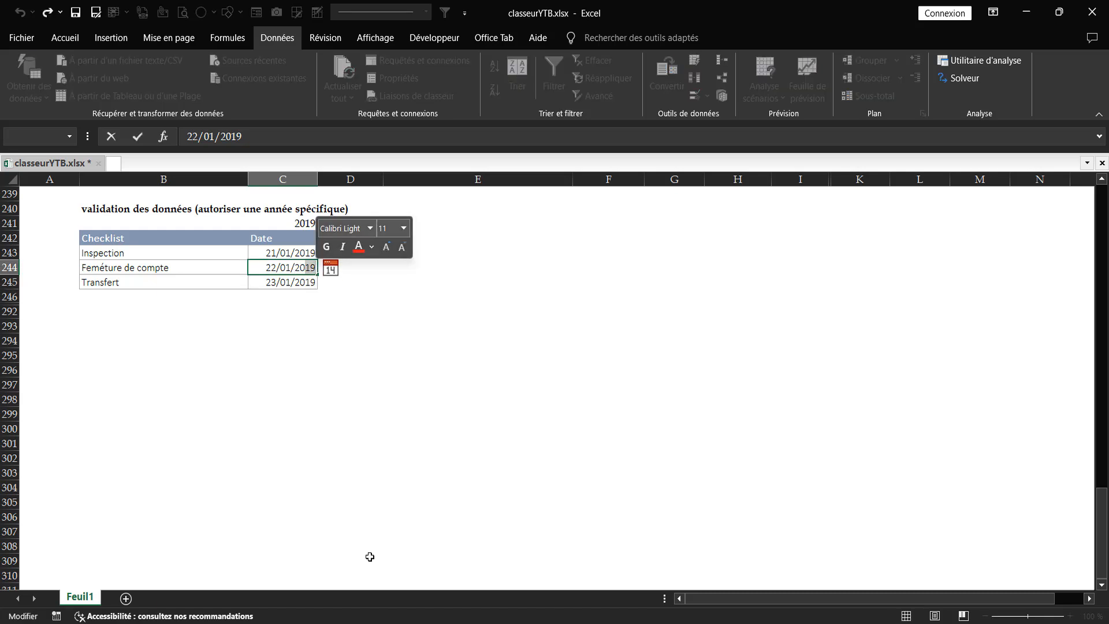
text(18)
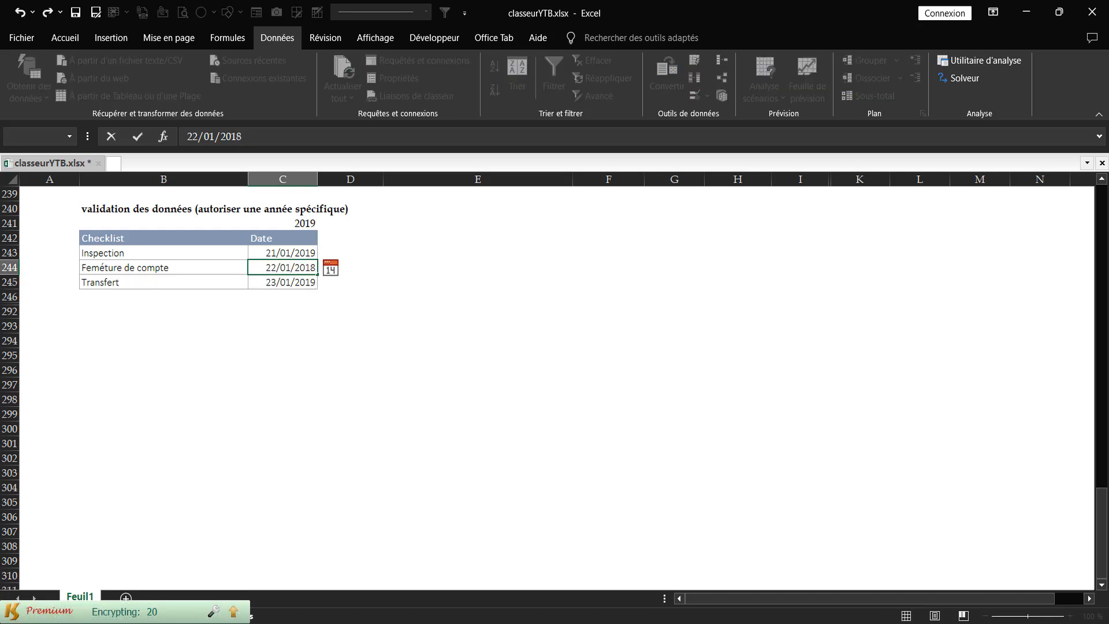
key(Return)
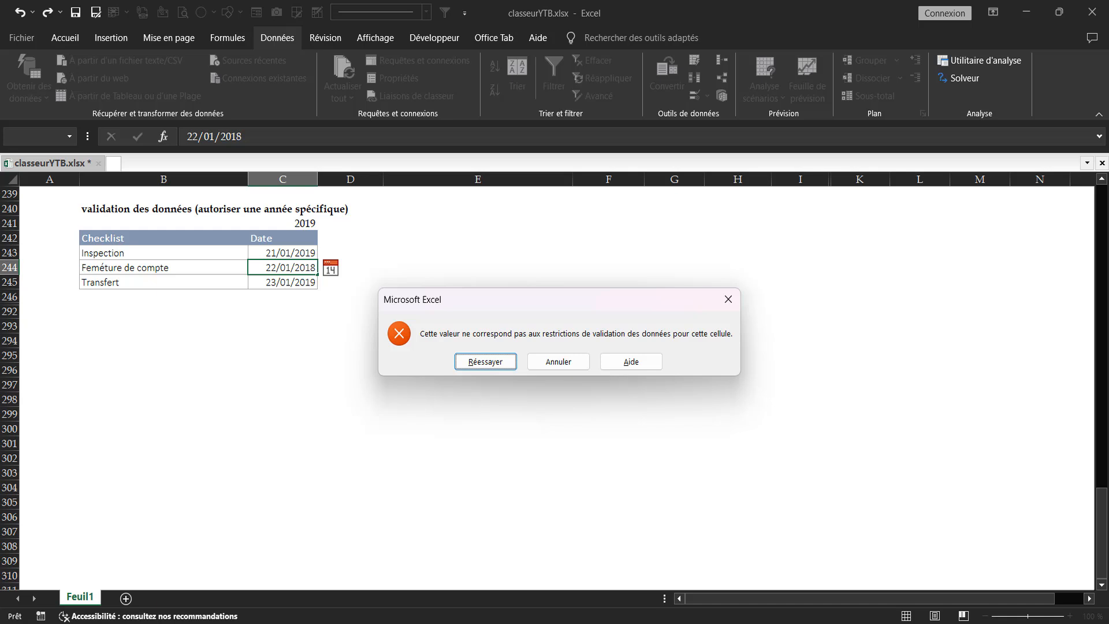
click(511, 362)
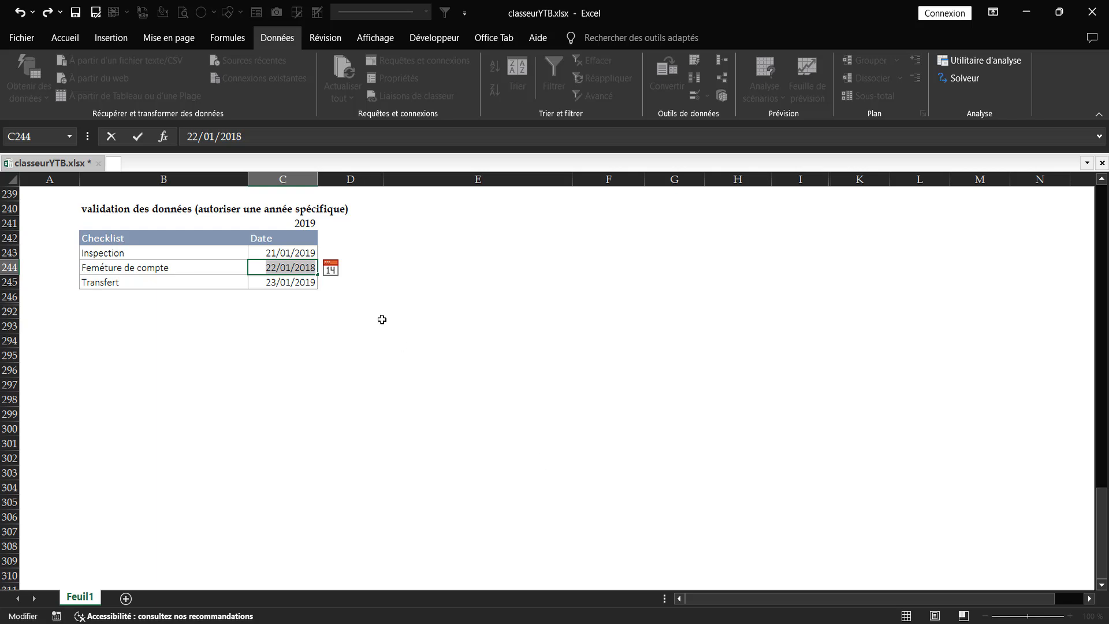
key(Escape)
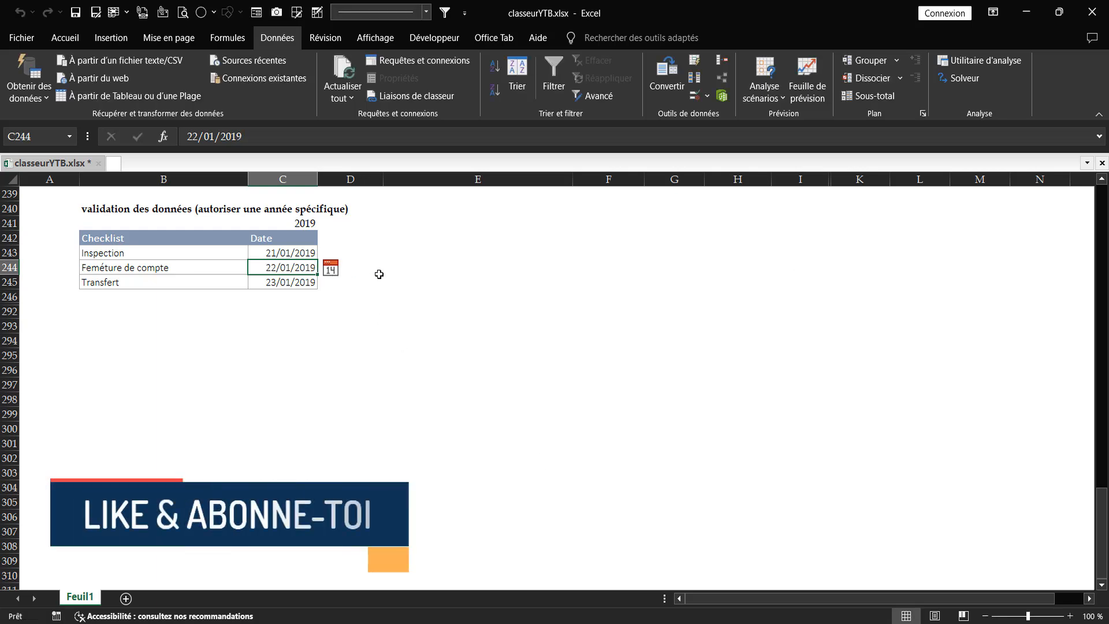
Review the input message and error alert options of the rule on C243:C245, try the Informations alert style, and discard the change
click(295, 254)
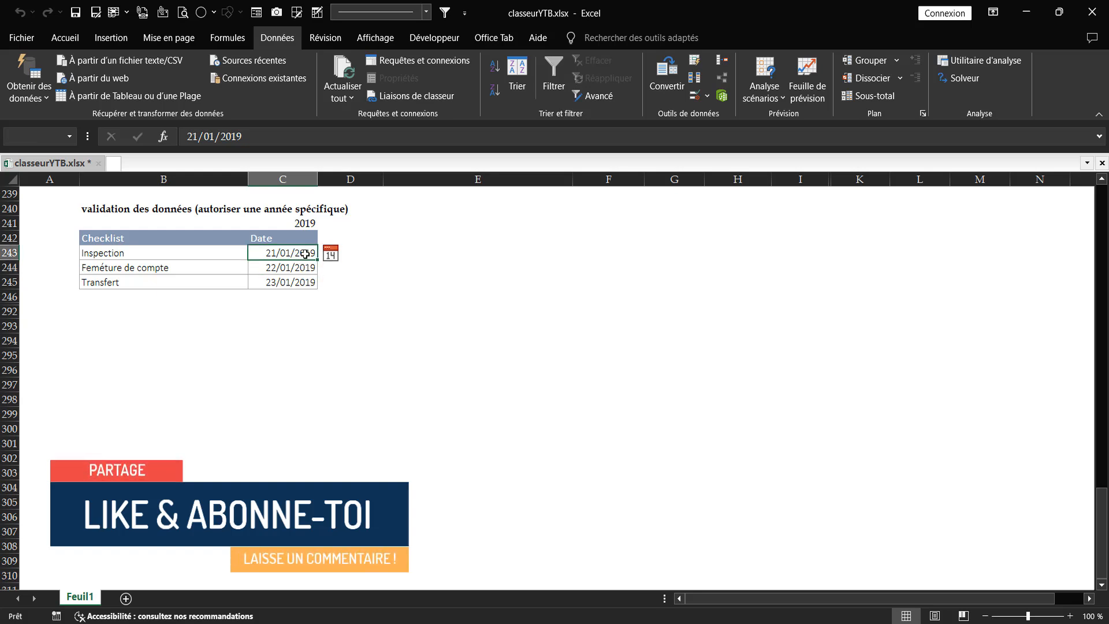
drag(305, 259, 303, 281)
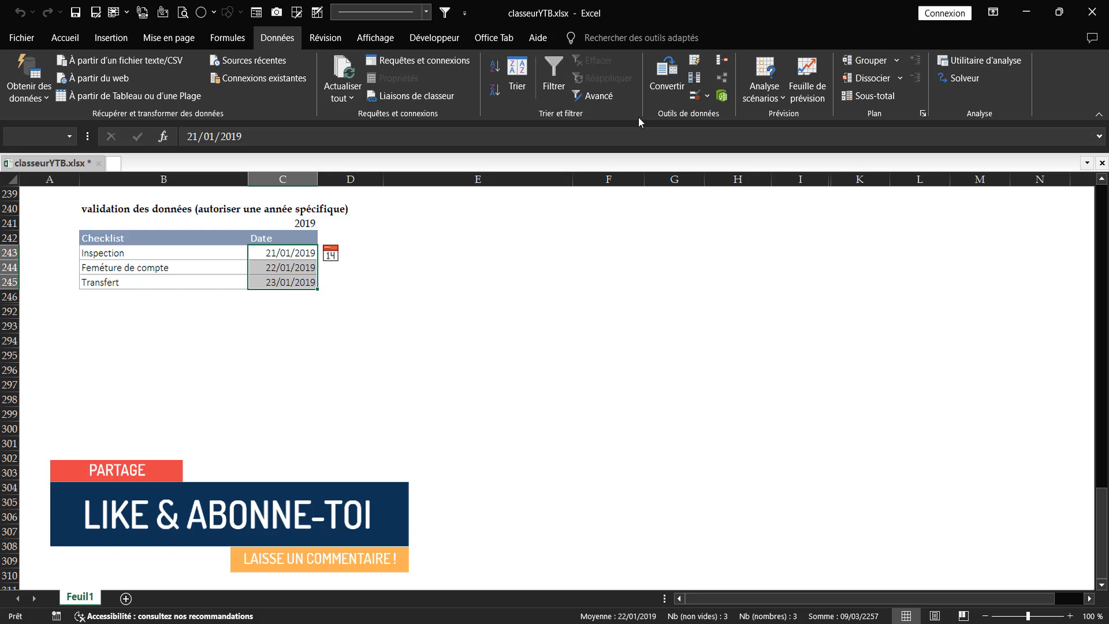
click(709, 97)
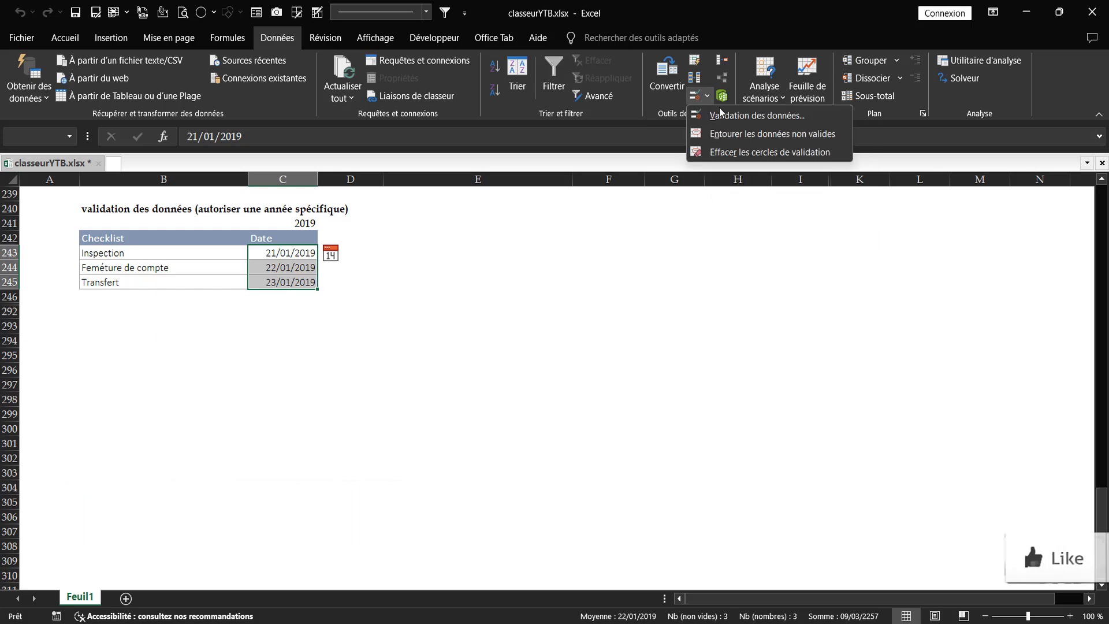
click(719, 115)
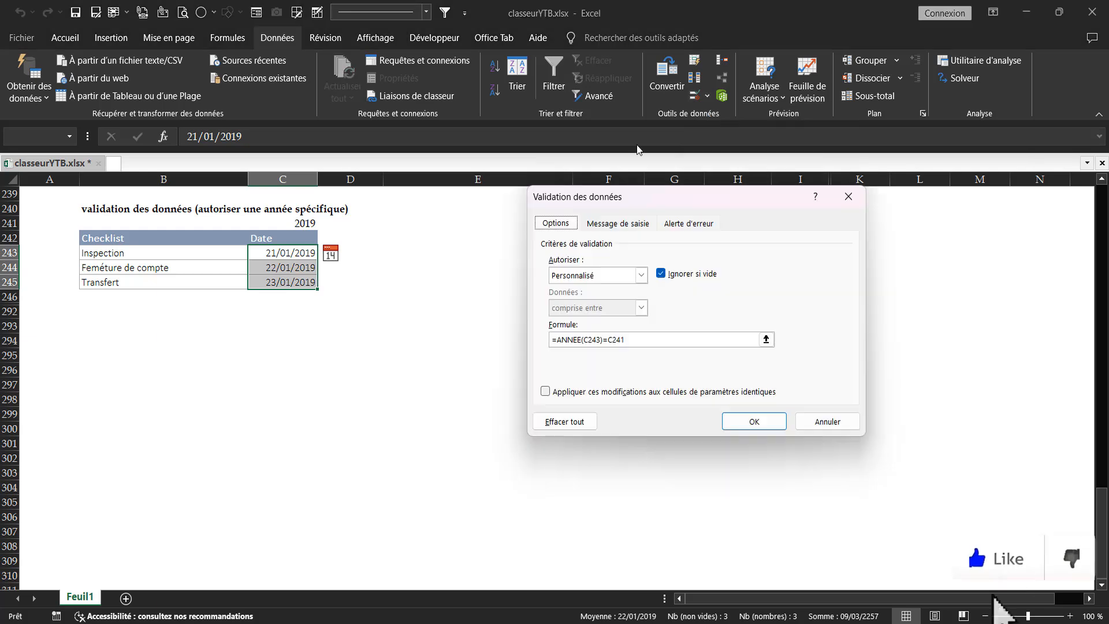
click(623, 226)
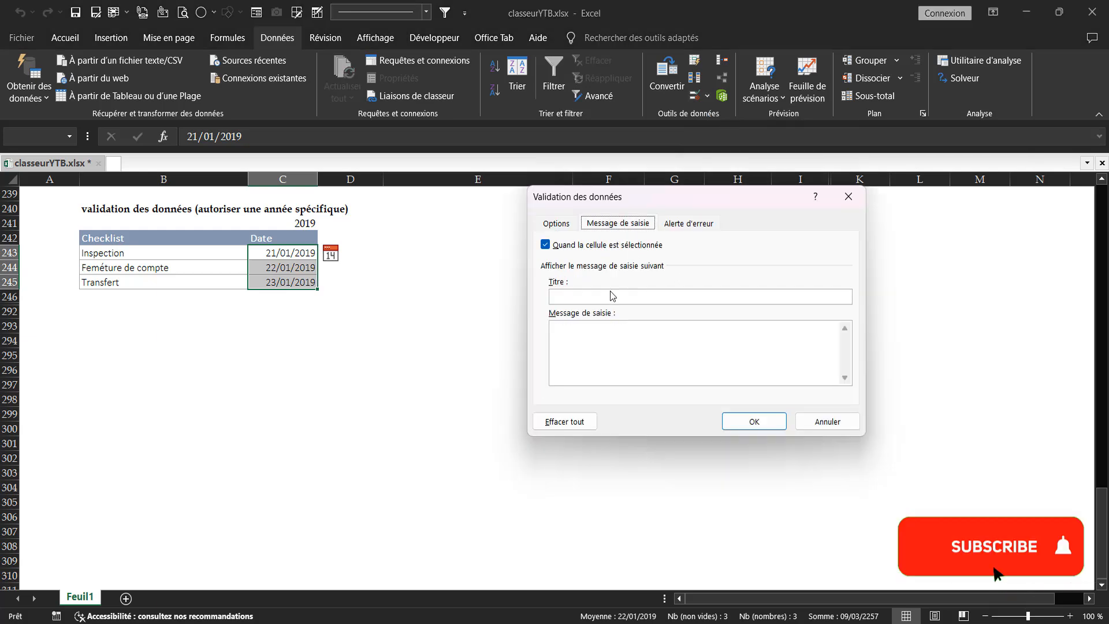
click(690, 225)
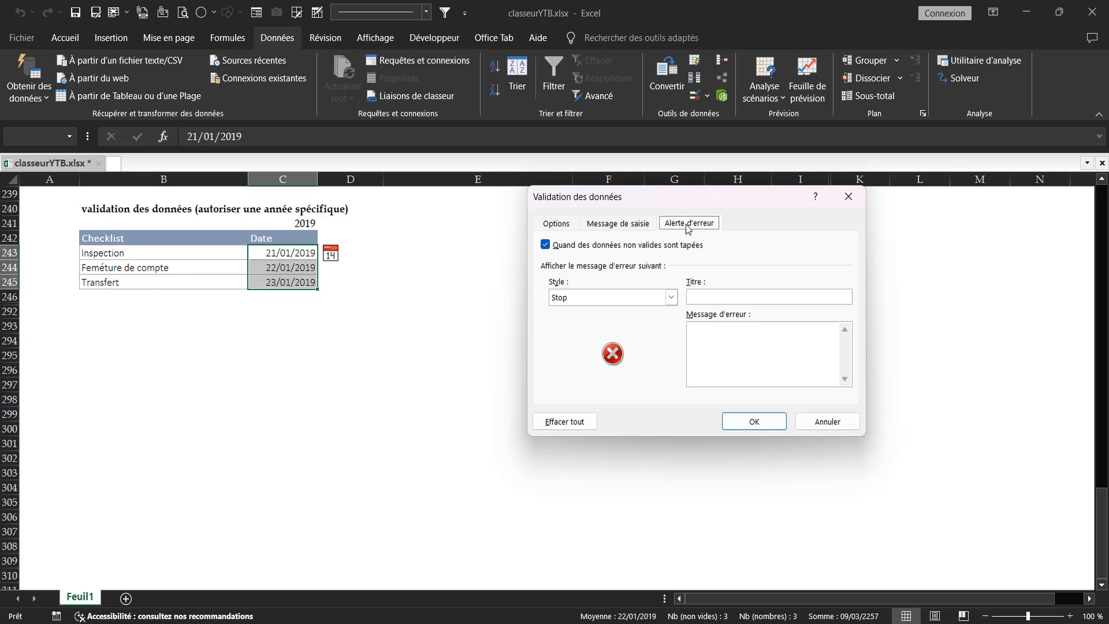
click(672, 297)
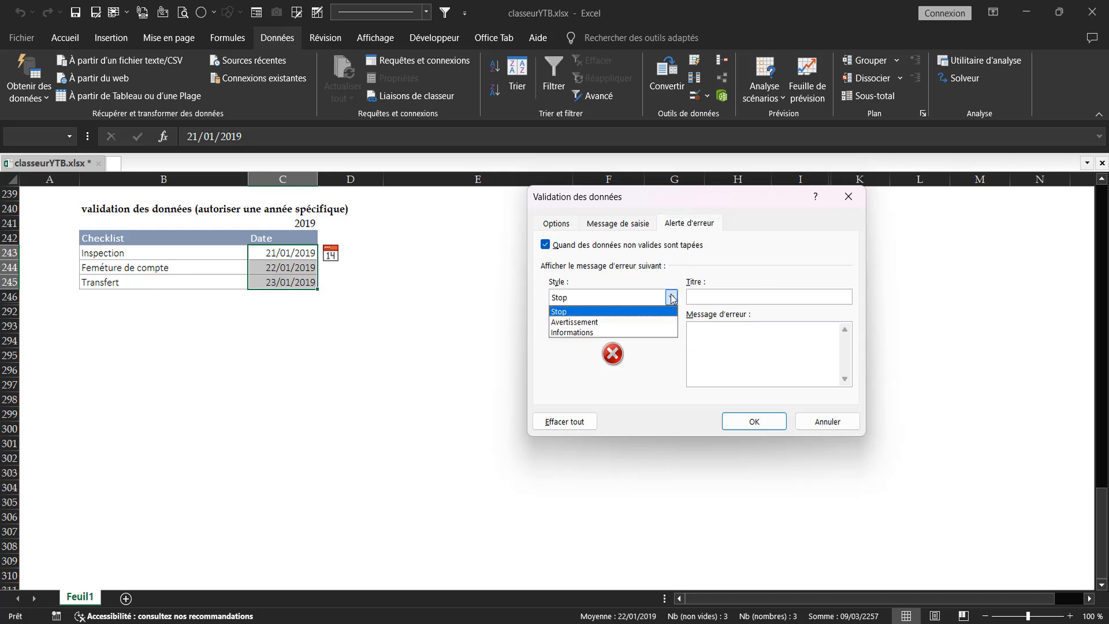
click(655, 333)
click(734, 338)
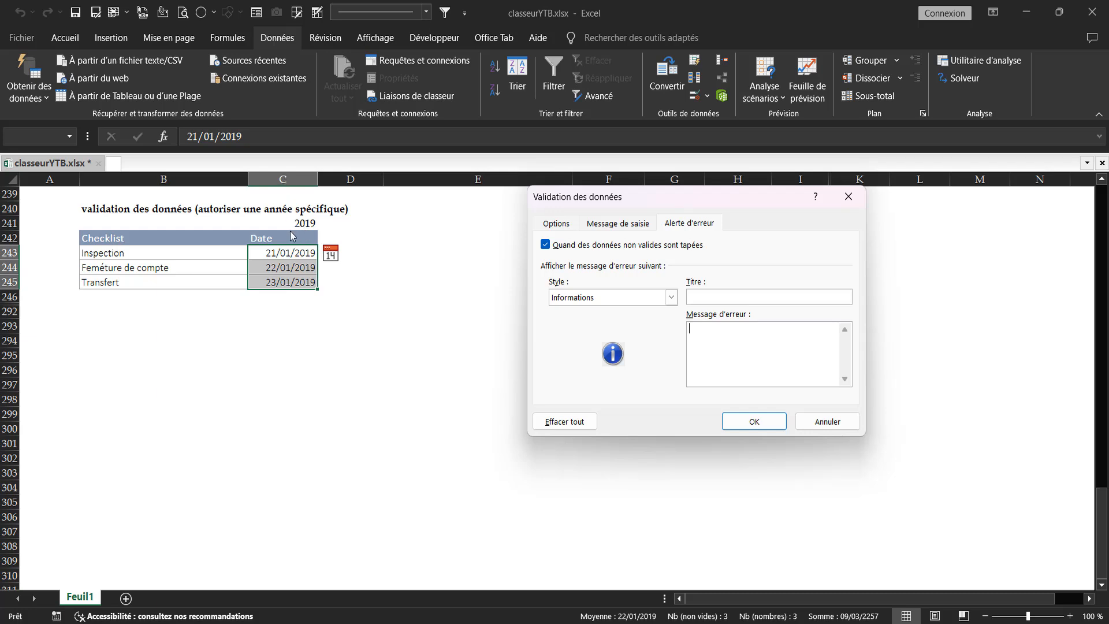
click(817, 422)
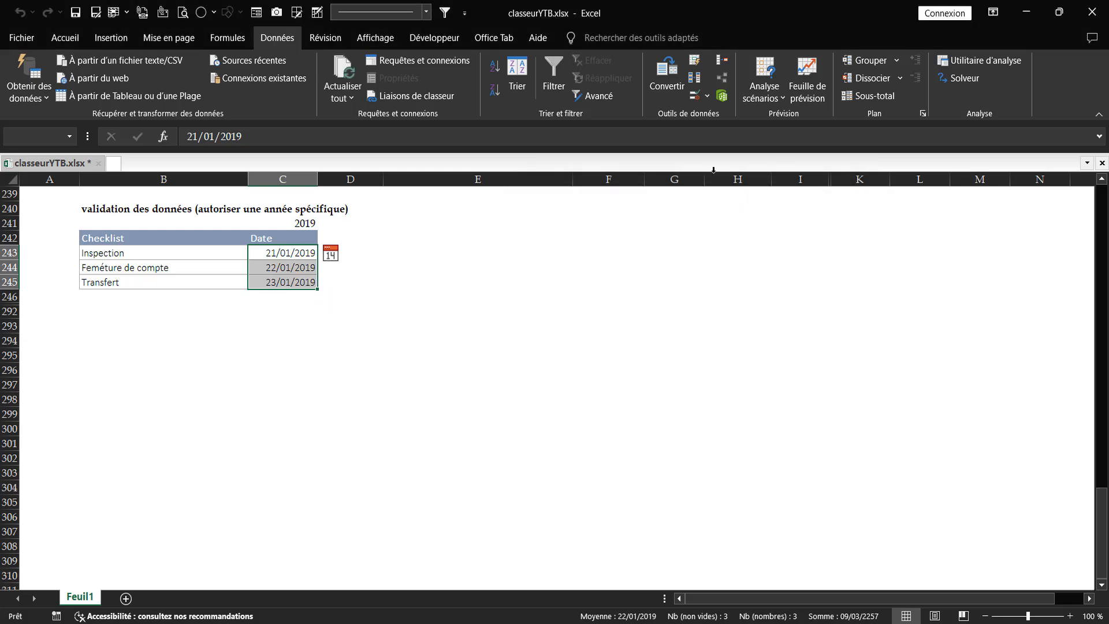
Check the error alert style of the validation rule on C243:C245 again and close the settings without changes
click(707, 96)
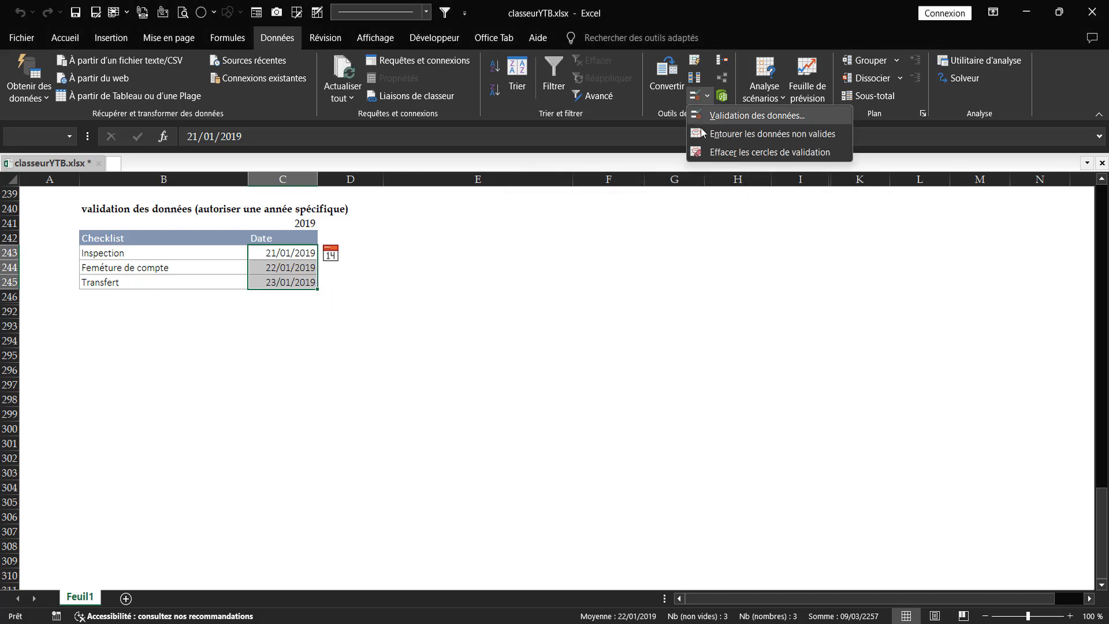
click(740, 117)
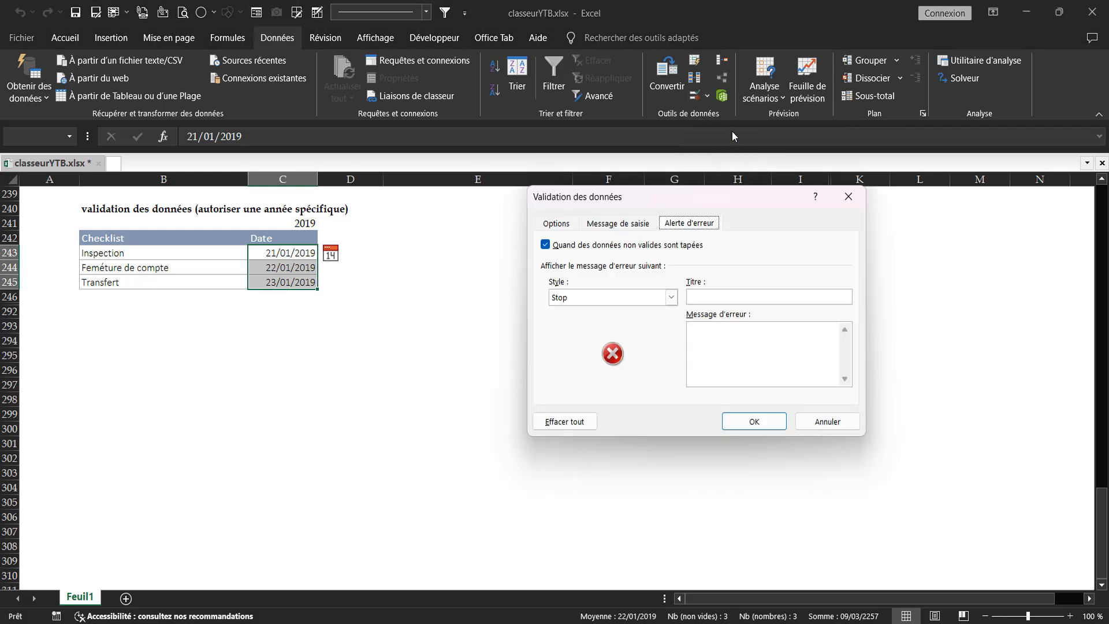
click(828, 424)
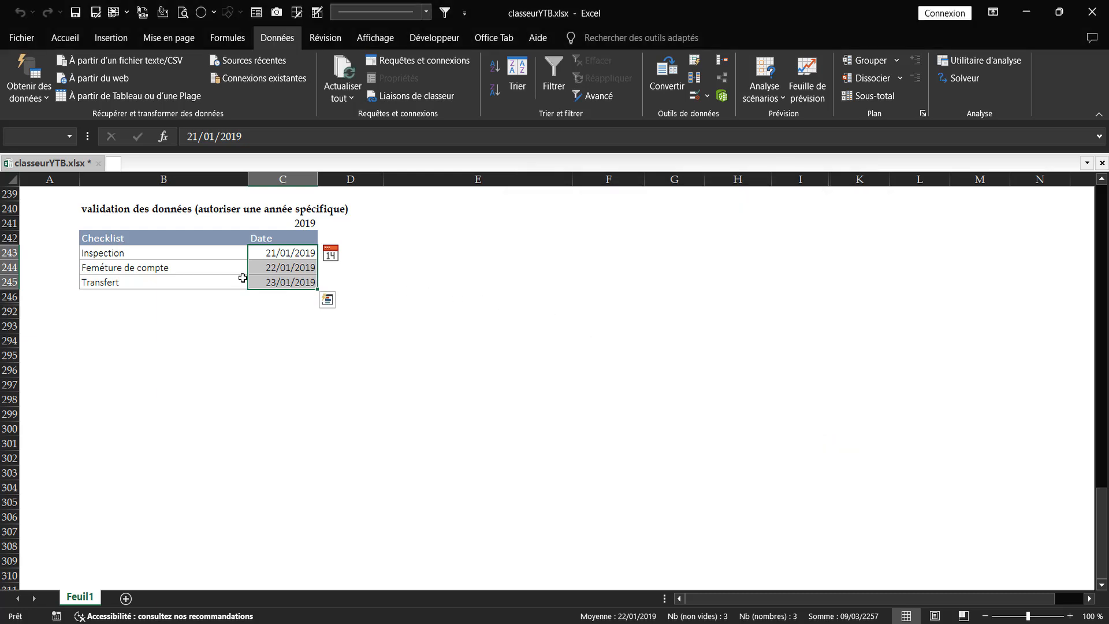
Test the rule by trying to change the Inspection date in C243 to 21/01/2020, and cancel the entry
click(308, 252)
double_click(313, 253)
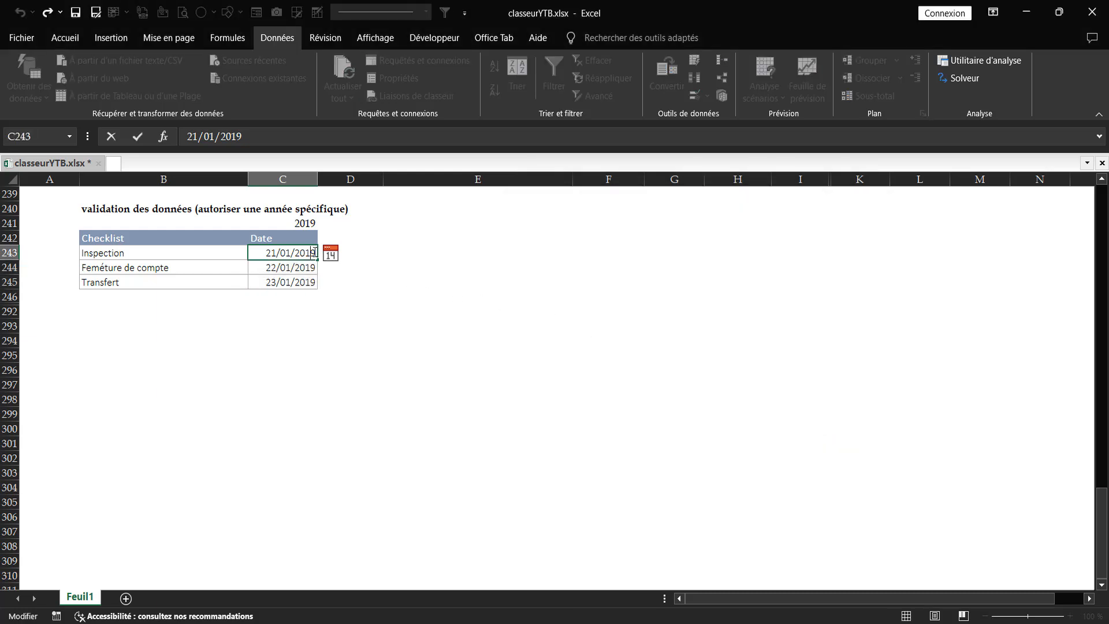
drag(305, 252, 362, 252)
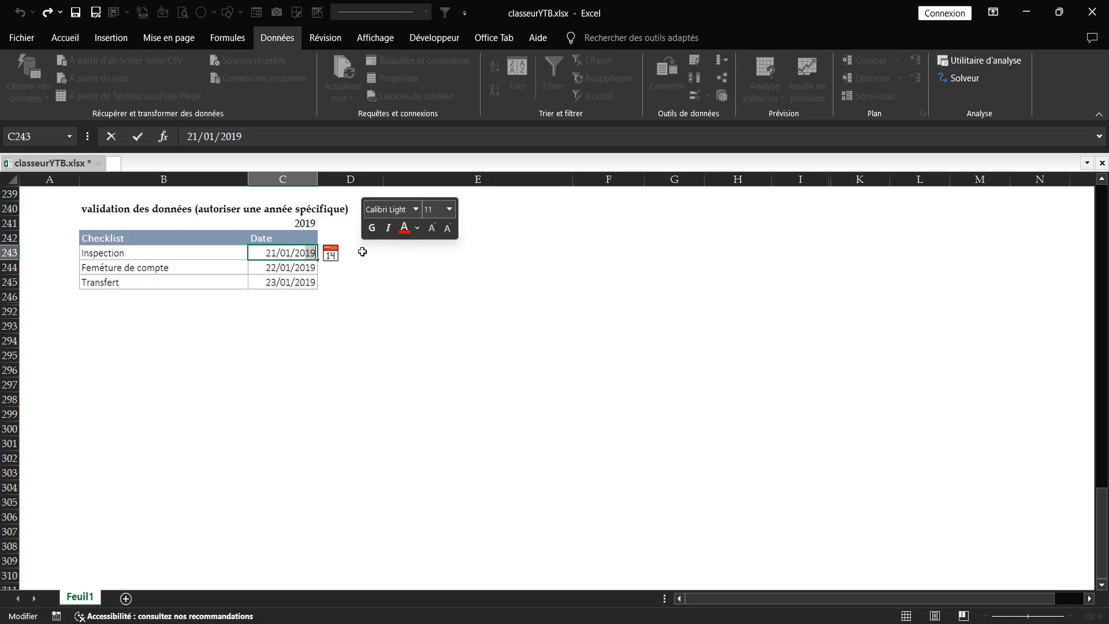
text(21)
key(BackSpace)
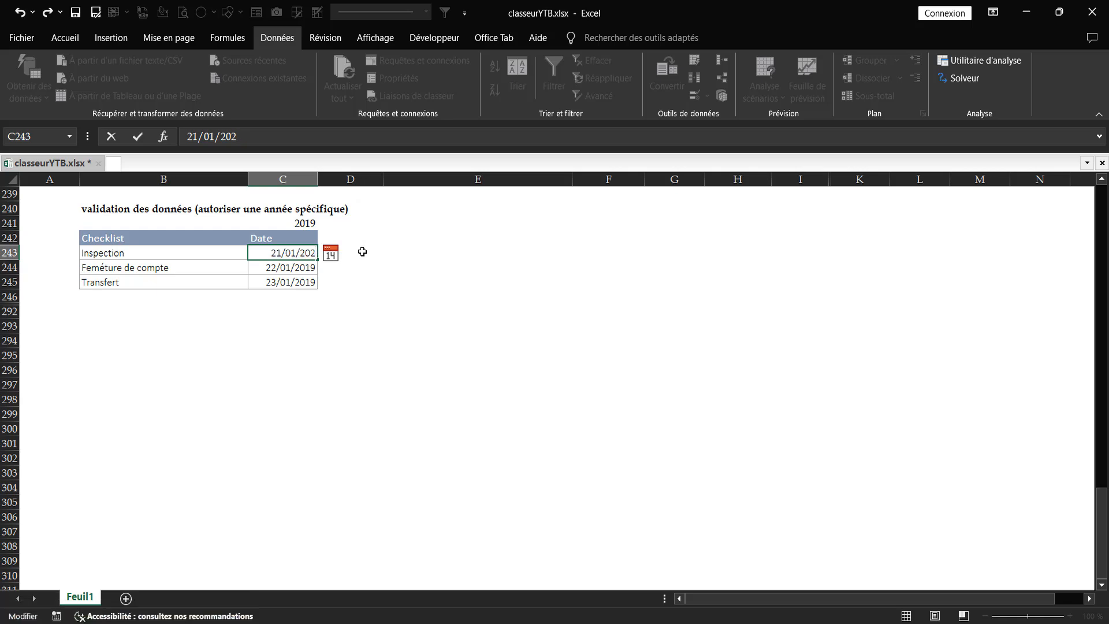
text(0)
key(Return)
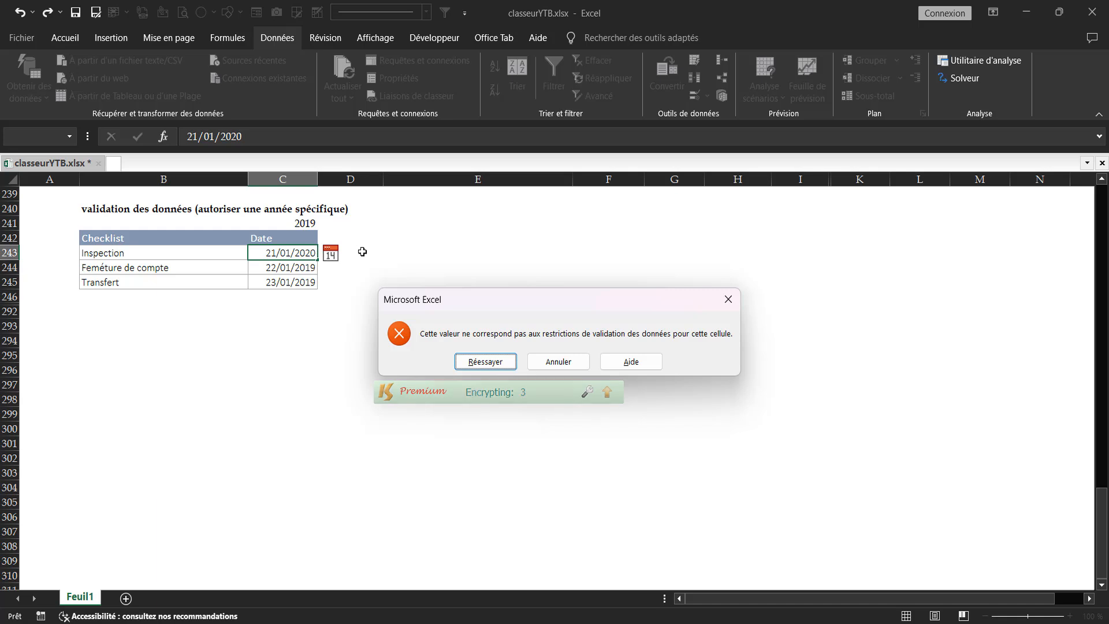
click(558, 361)
click(484, 310)
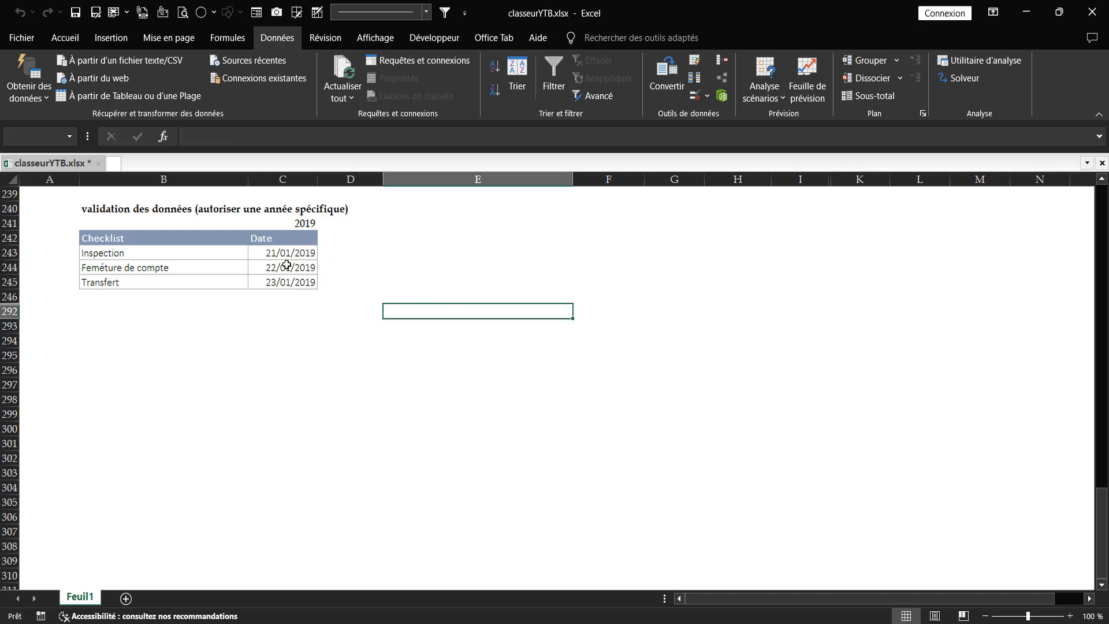
Change the allowed year in C241 to 2020
click(302, 224)
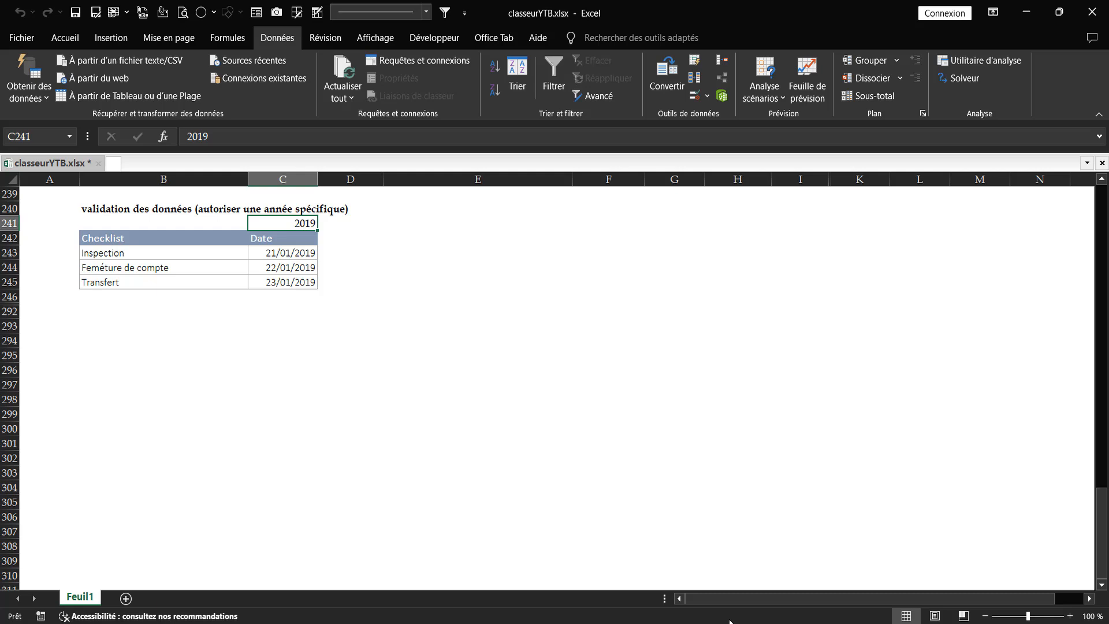
text(2020)
key(Return)
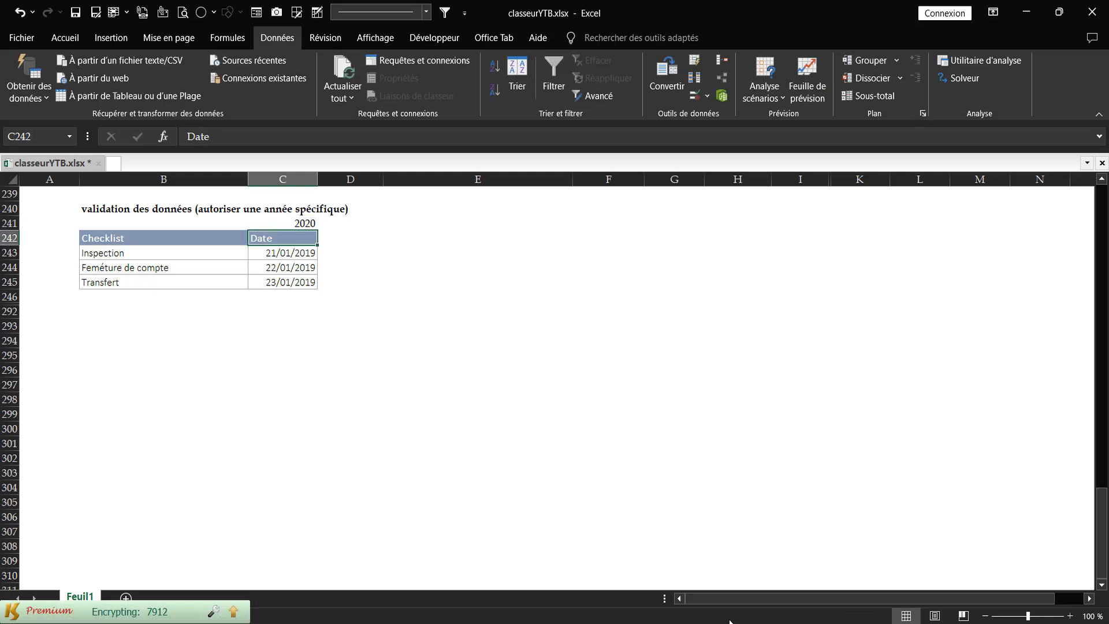
Change the Inspection date in C243 to 21/01/2020
click(310, 253)
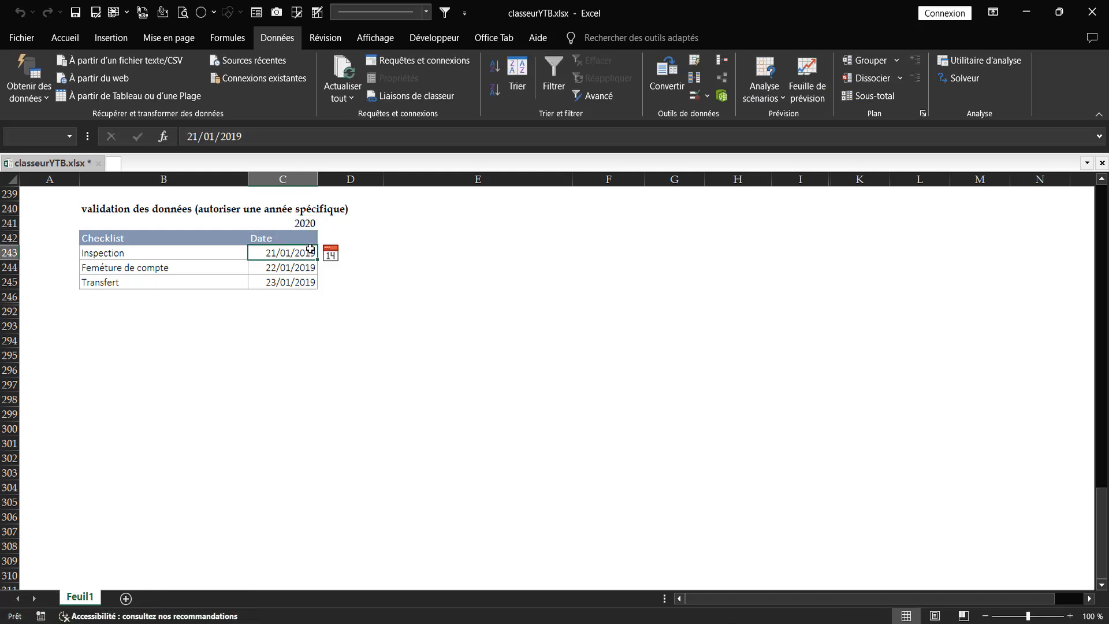
double_click(306, 255)
drag(307, 255, 319, 257)
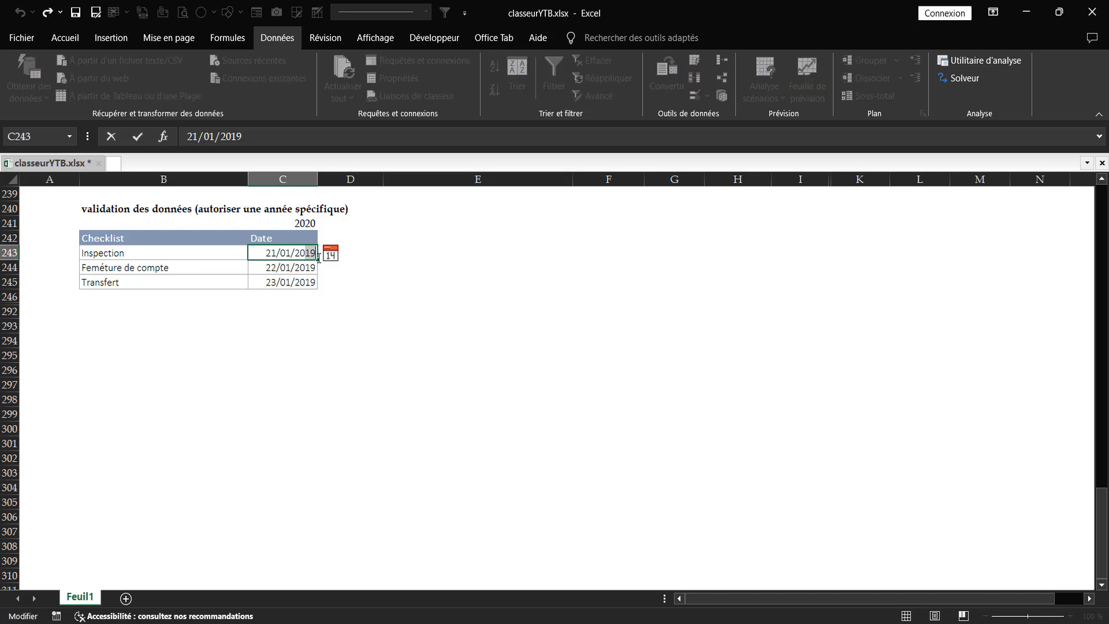
text(20)
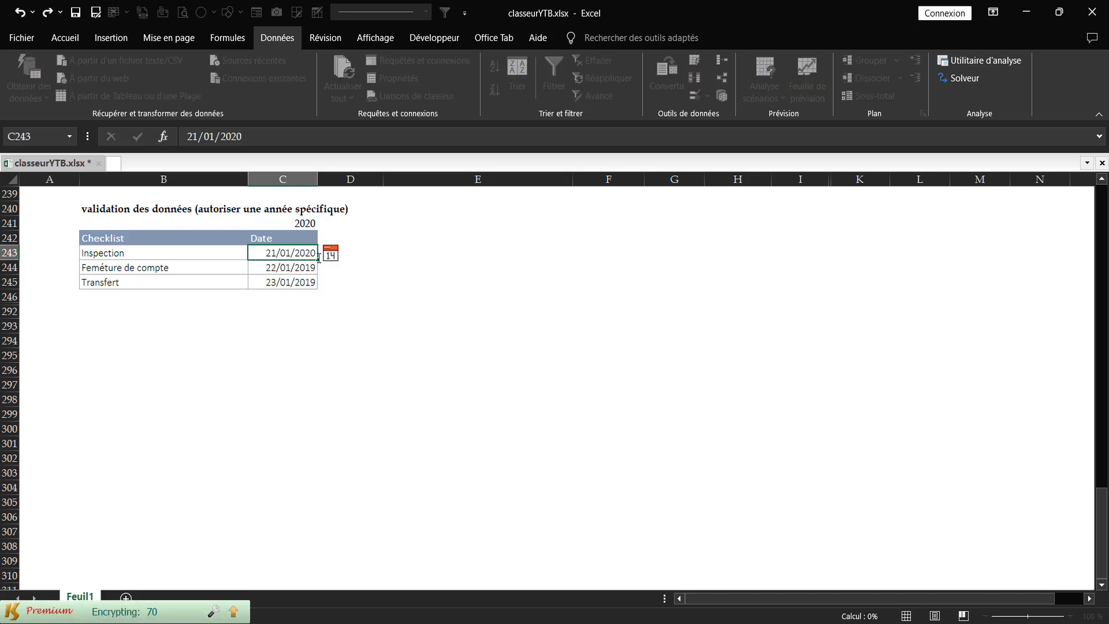
key(Return)
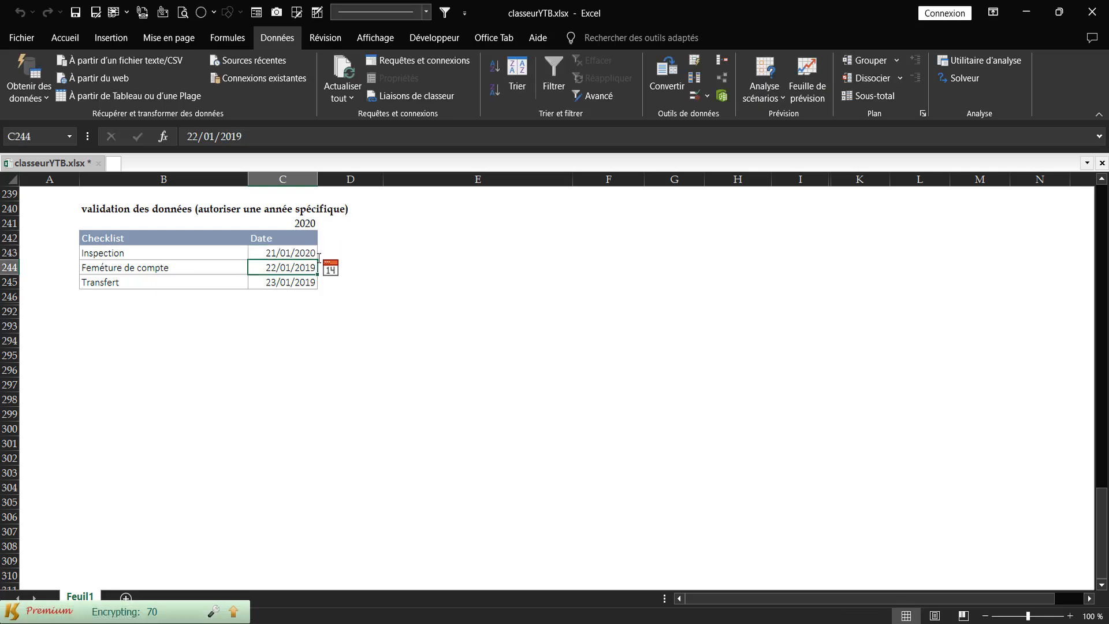
Test the rule on C244 by trying to enter 22/01/2017, and abandon the edit
click(248, 139)
key(BackSpace)
text(7)
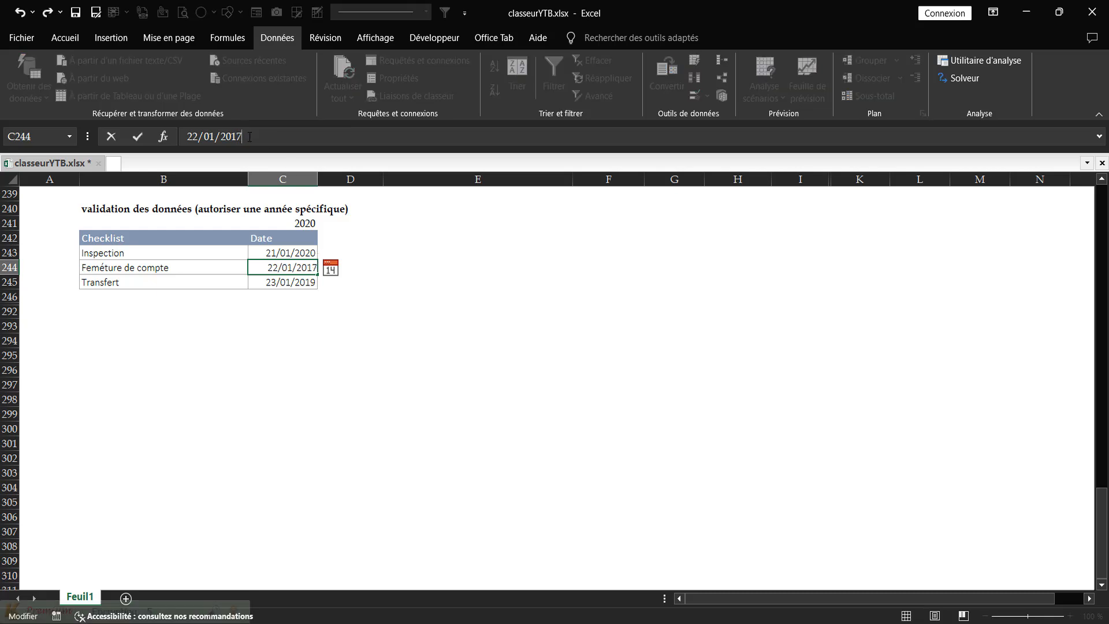
key(Return)
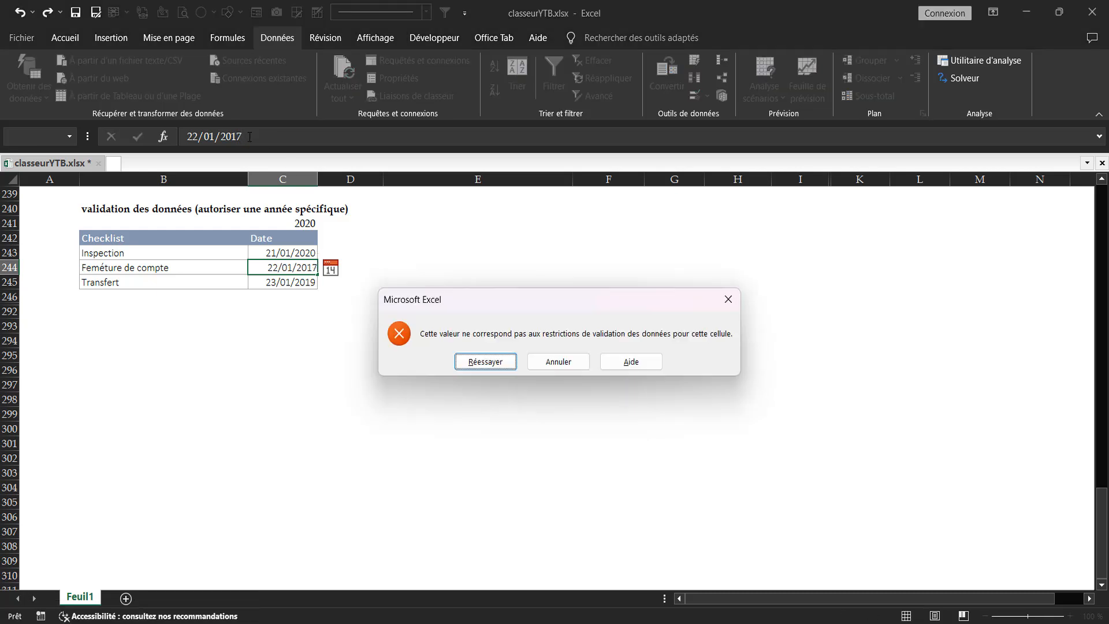
key(Return)
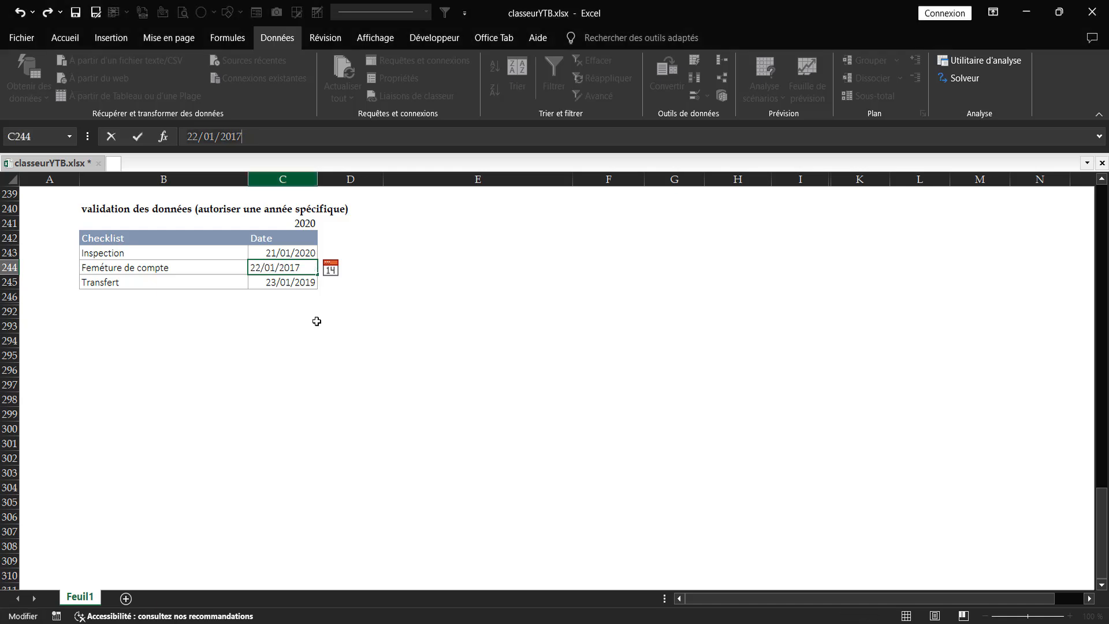
key(Escape)
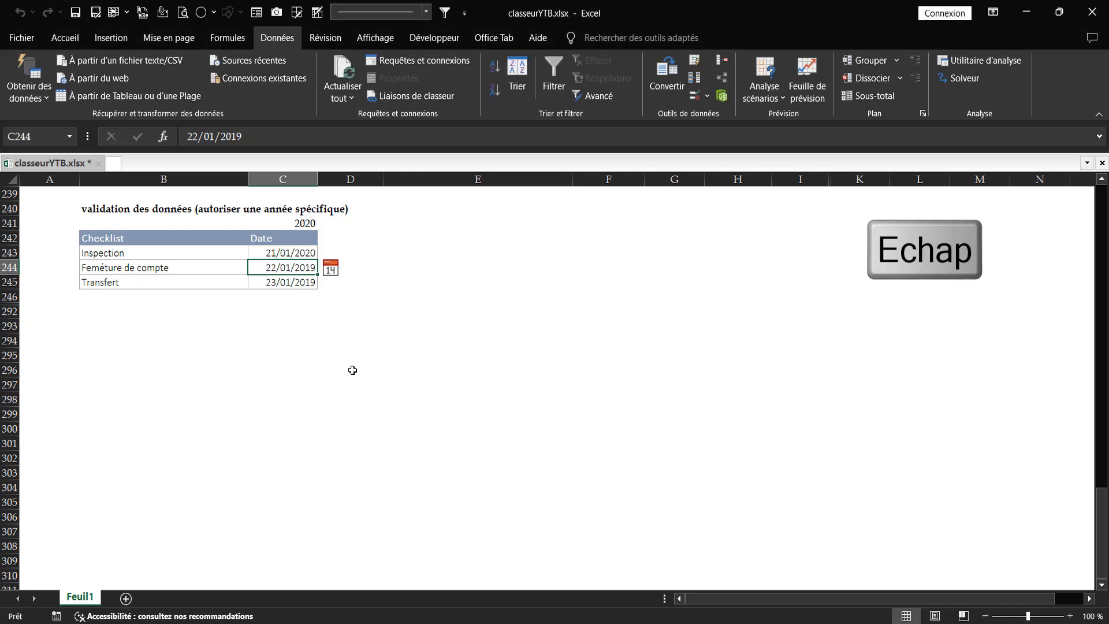
Test the updated rule by trying to change the Transfert date in C245 to 23/01/2021, and cancel the entry
double_click(303, 282)
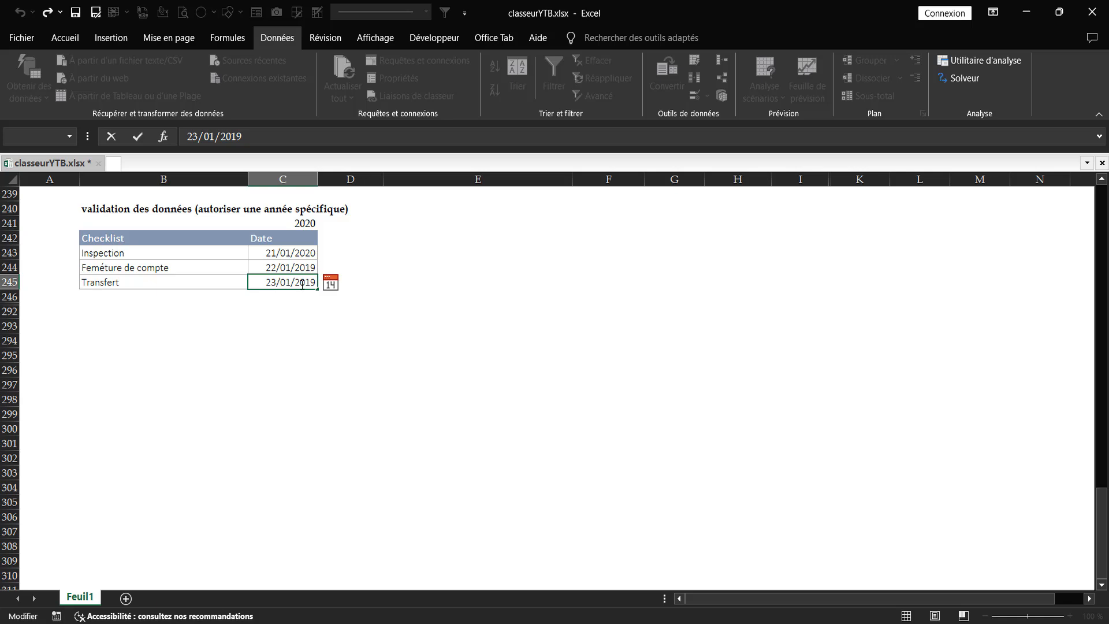
drag(309, 282, 318, 283)
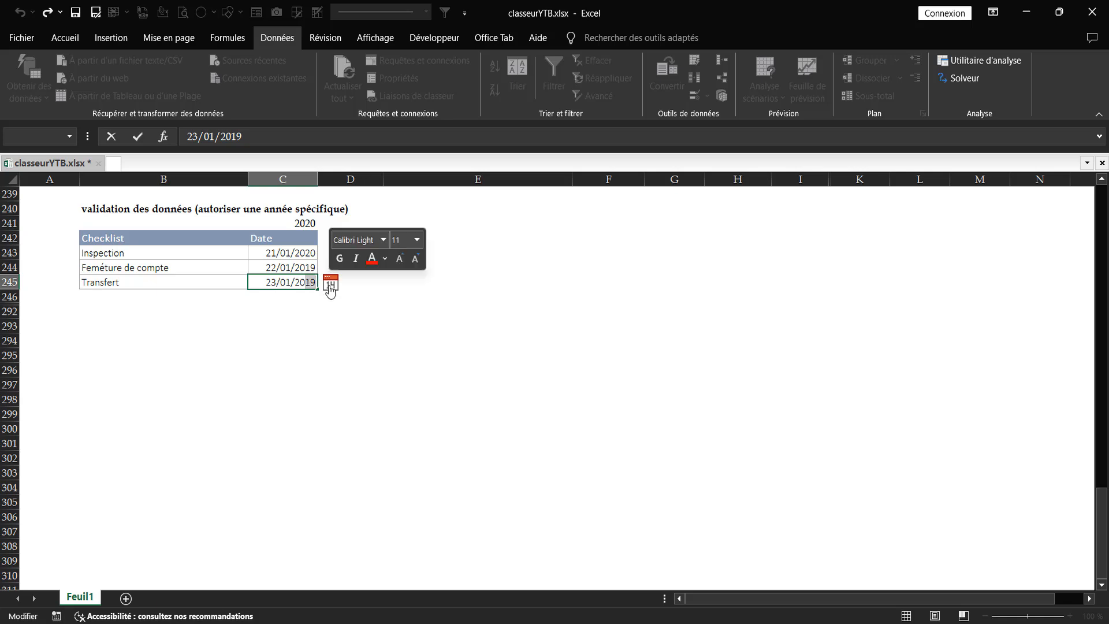
text(21)
key(Return)
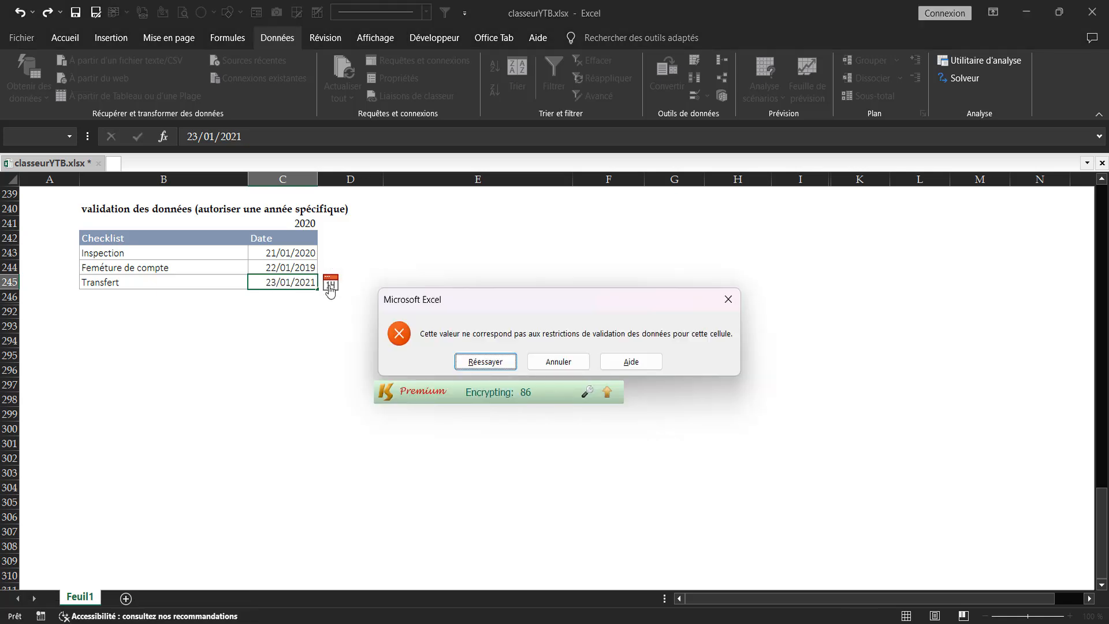
click(550, 362)
click(493, 310)
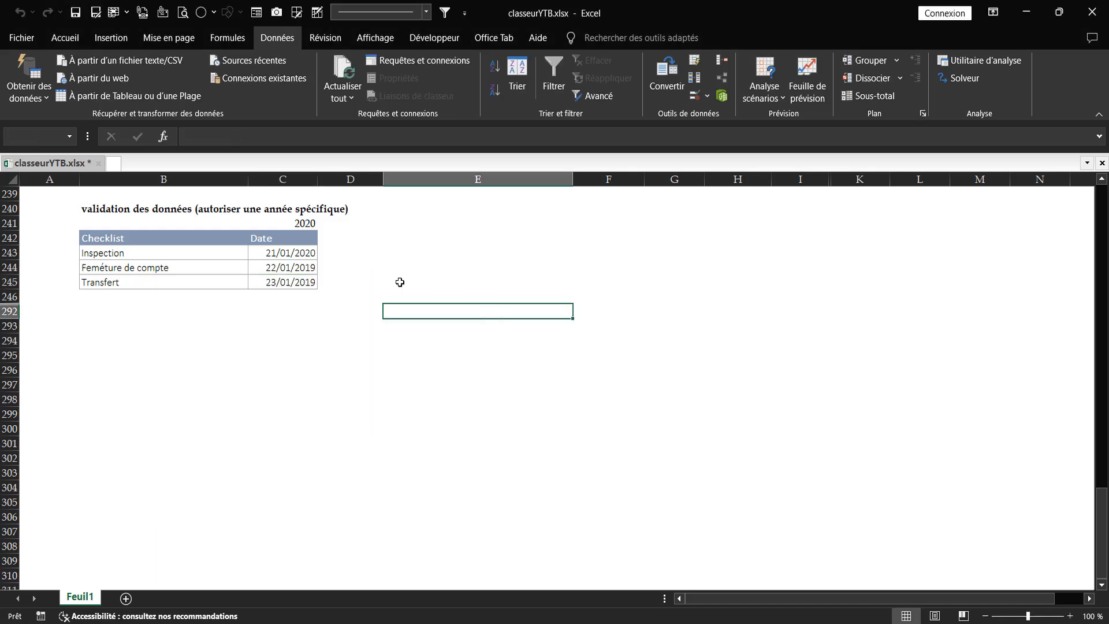
drag(351, 259, 352, 283)
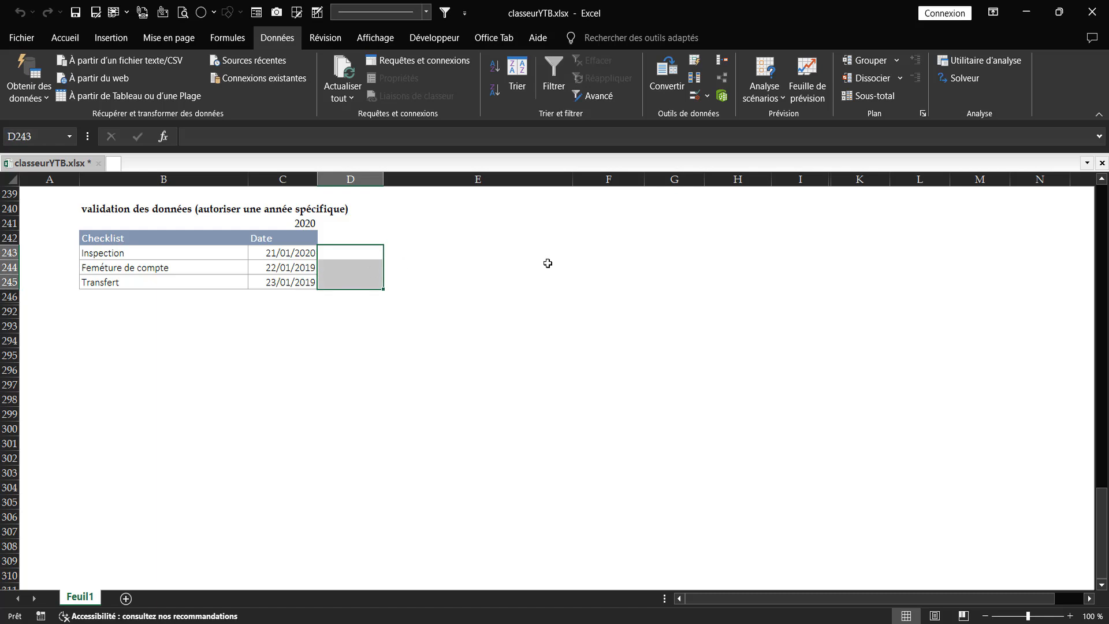
click(483, 274)
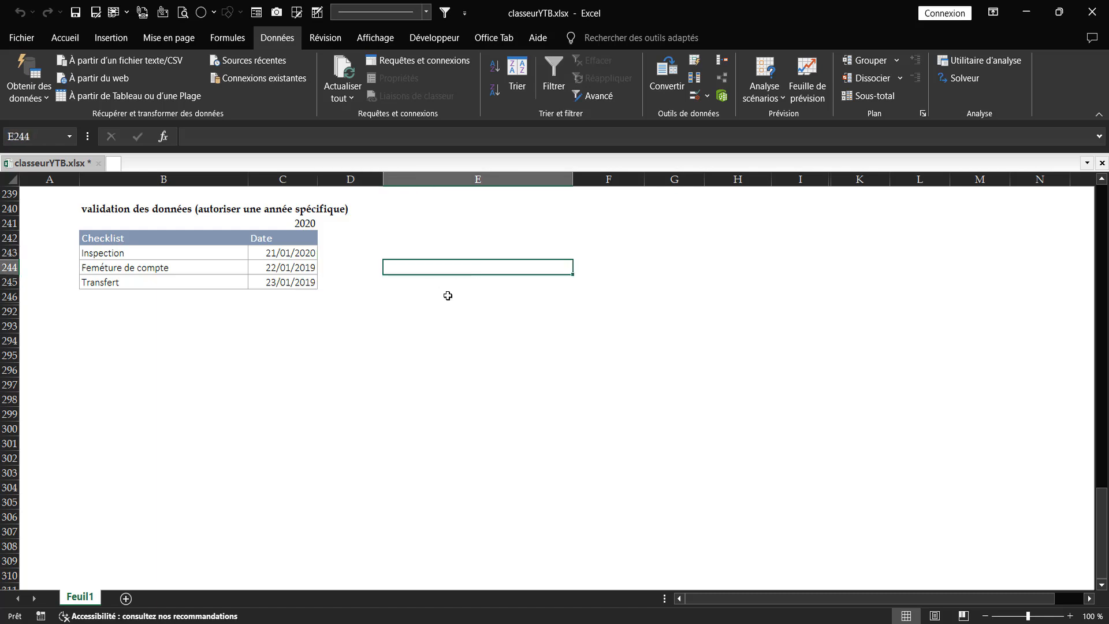